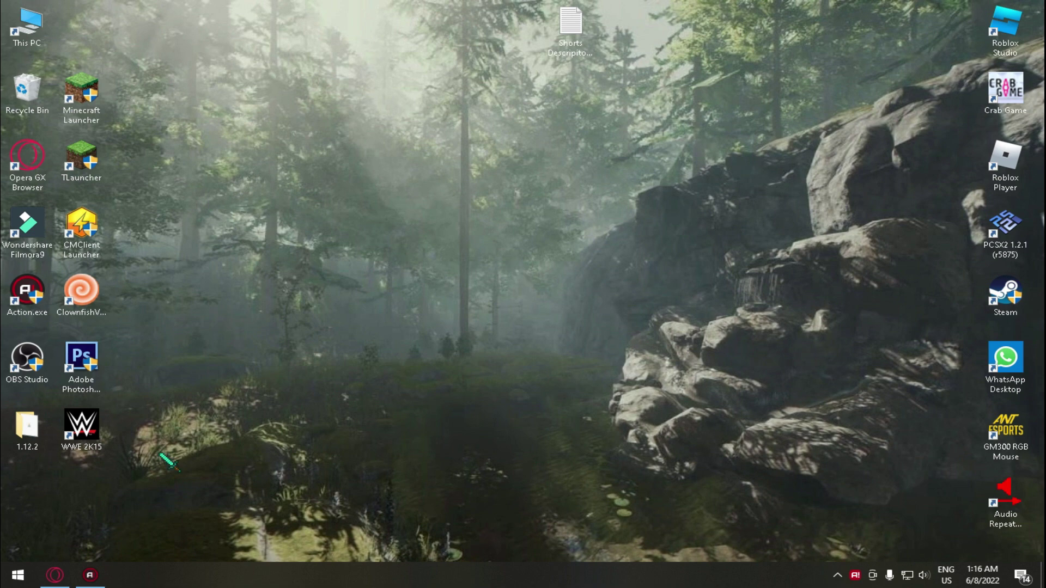
Switch to Opera GX and bring up the YouTube video about fixing lag in Minecraft 1.19.
left_click(54, 576)
left_click(125, 10)
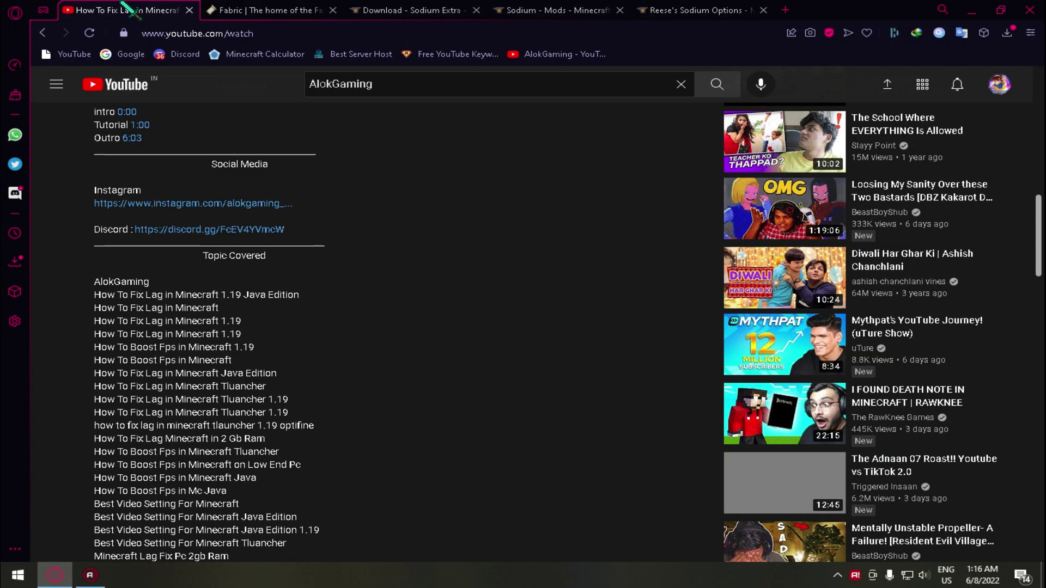
scroll(232, 233, "up", 10)
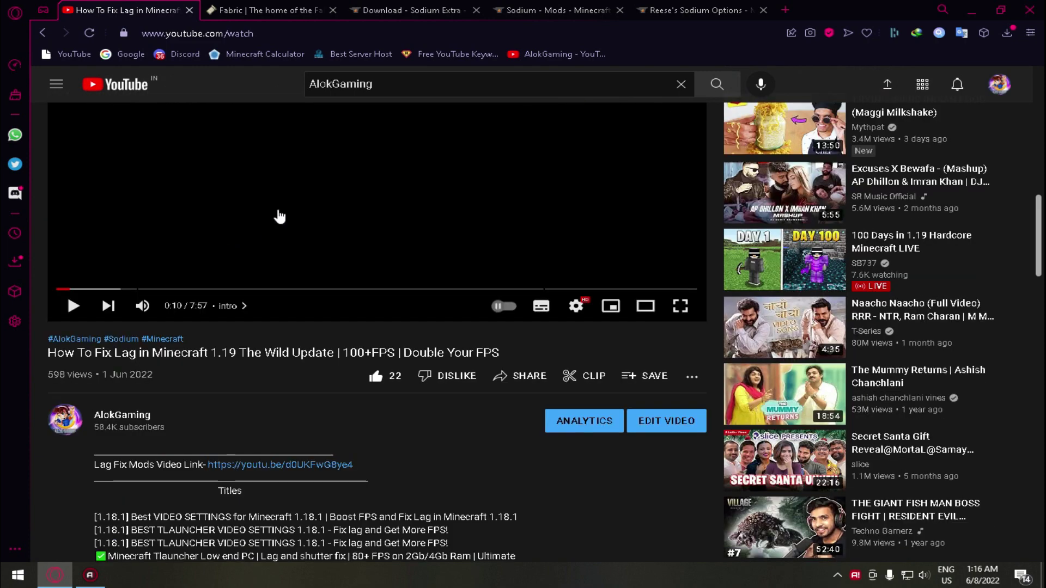
scroll(242, 324, "down", 3)
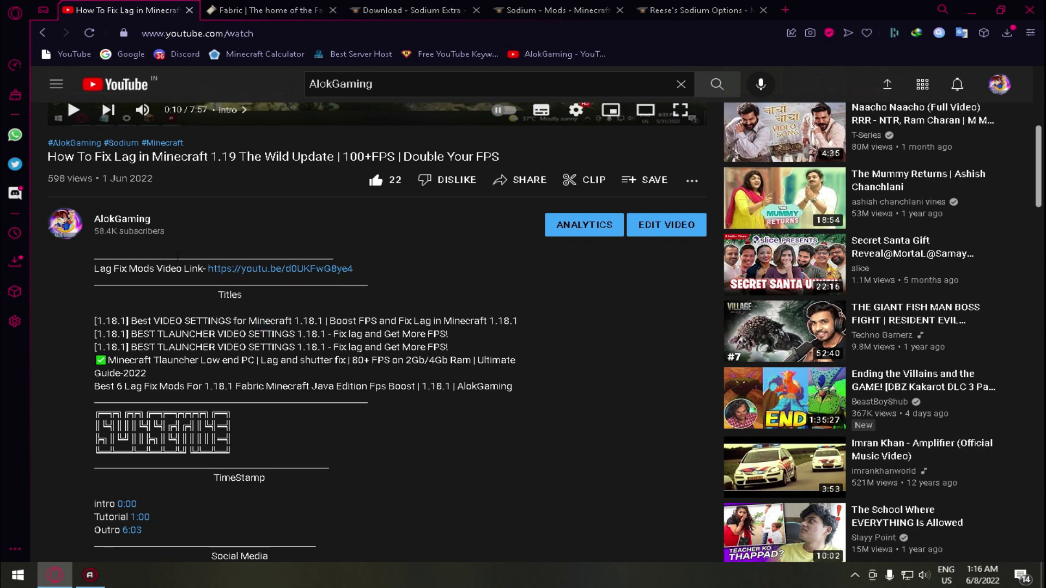
scroll(218, 297, "up", 6)
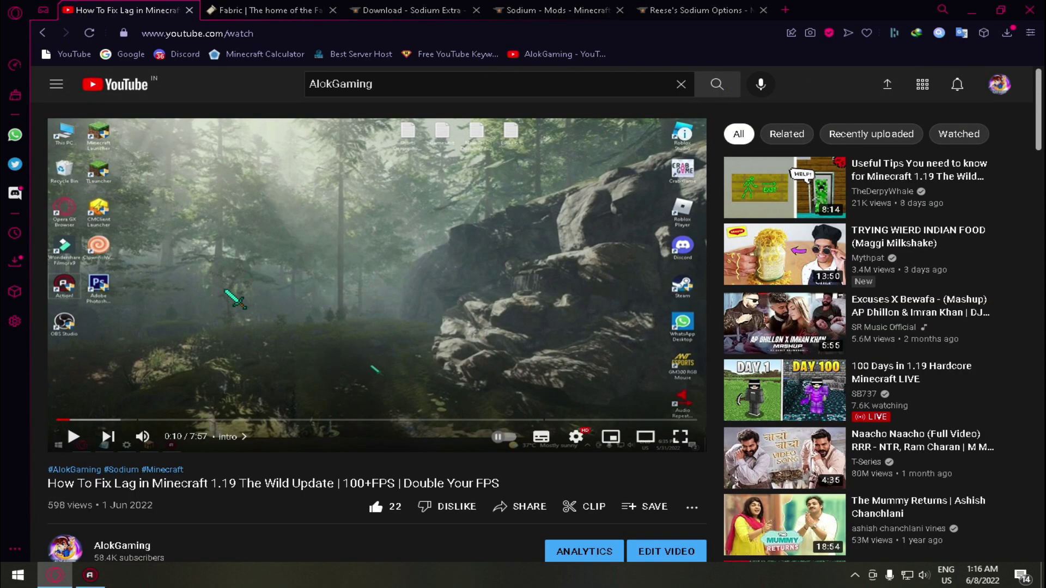
mouse_move(218, 297)
mouse_move(515, 140)
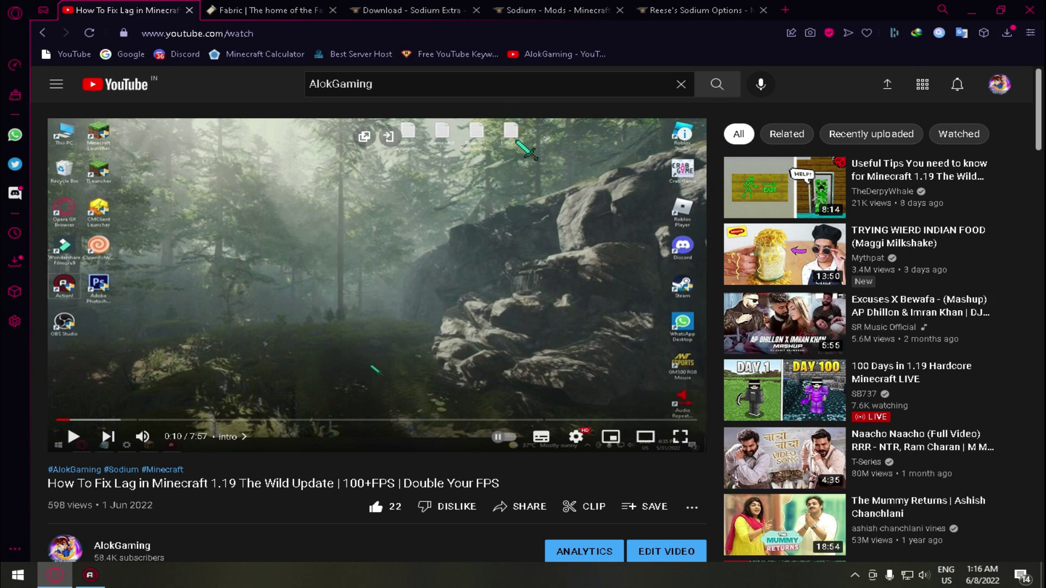
Read through the video's description, from the lag fix mods link to the PC components and tags.
scroll(526, 207, "down", 3)
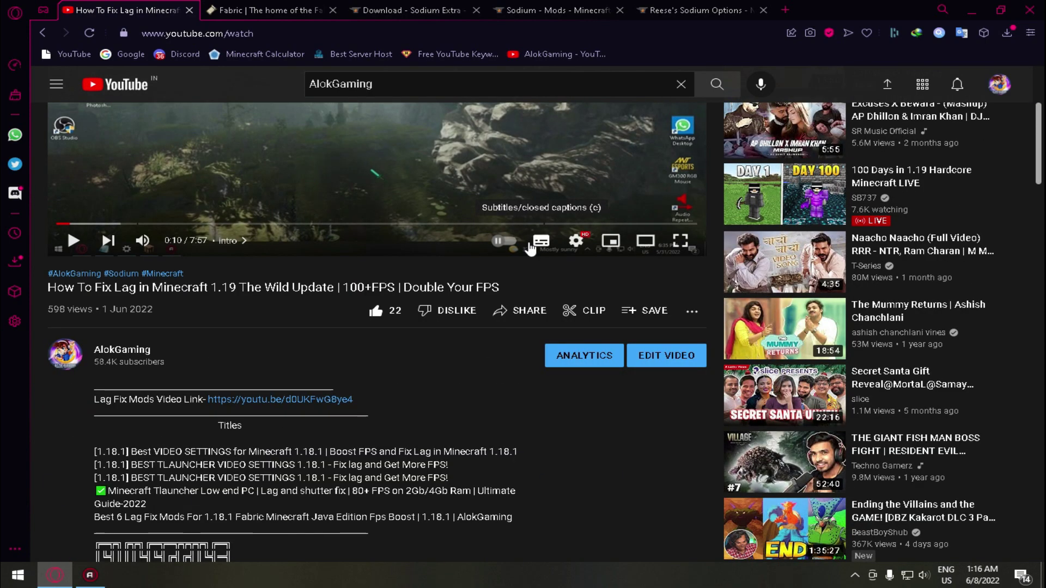
scroll(194, 394, "down", 9)
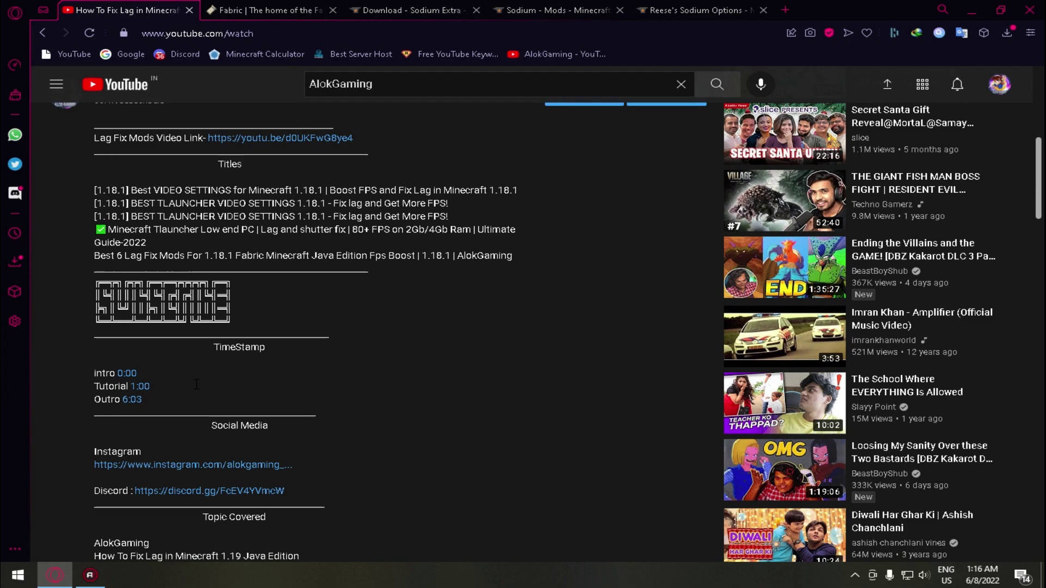
scroll(188, 390, "down", 6)
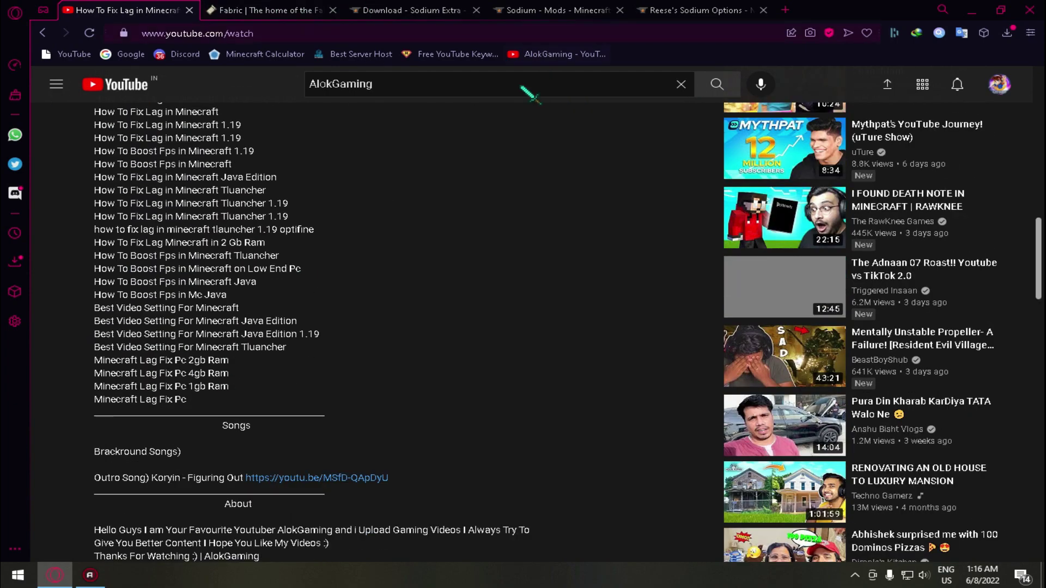
scroll(291, 268, "up", 15)
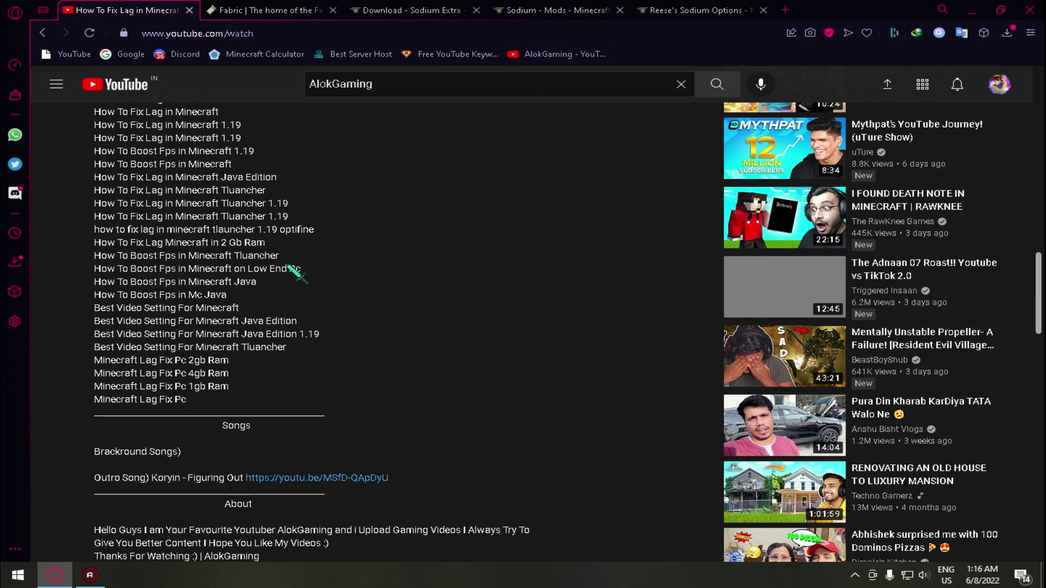
scroll(289, 270, "down", 3)
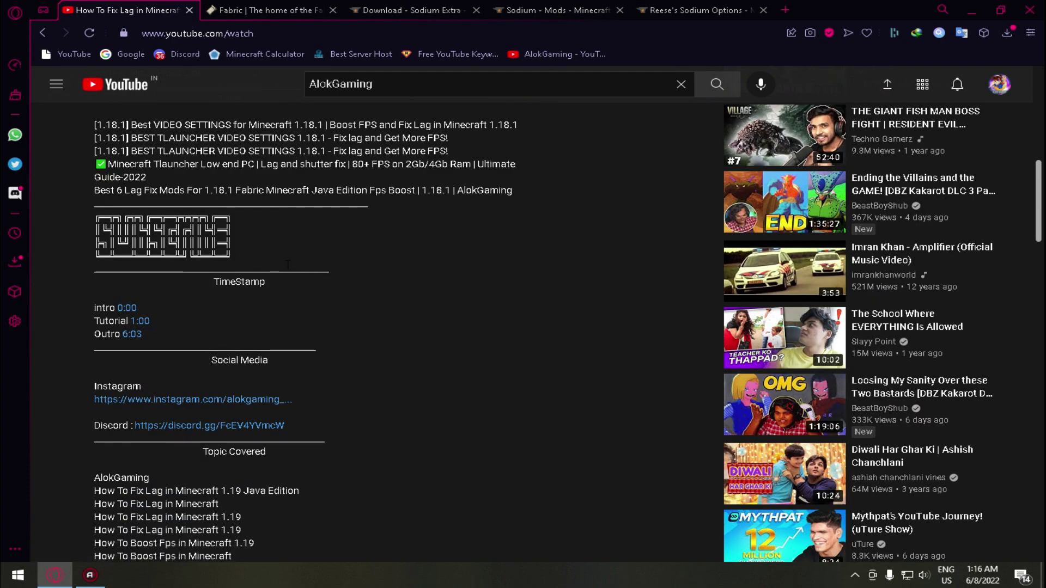
scroll(295, 265, "down", 2)
scroll(315, 268, "up", 4)
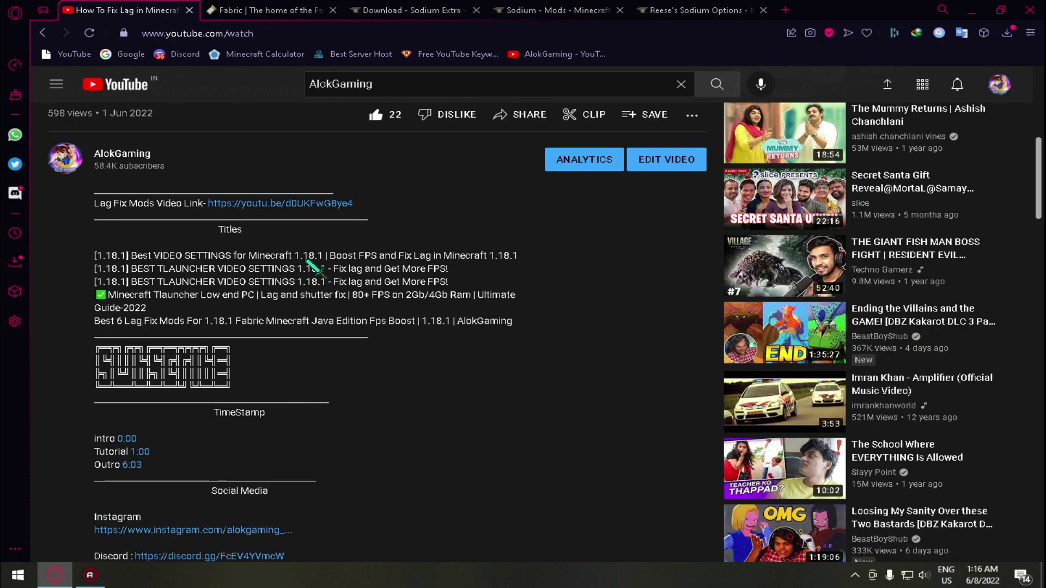
scroll(310, 314, "down", 1)
left_click_drag(299, 334, 184, 348)
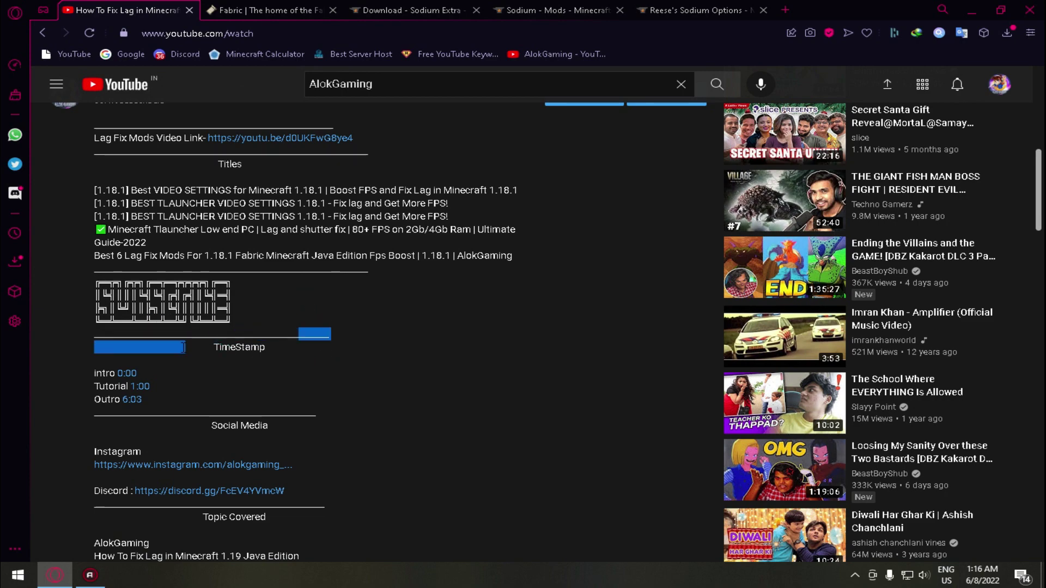
left_click(340, 334)
scroll(374, 334, "down", 7)
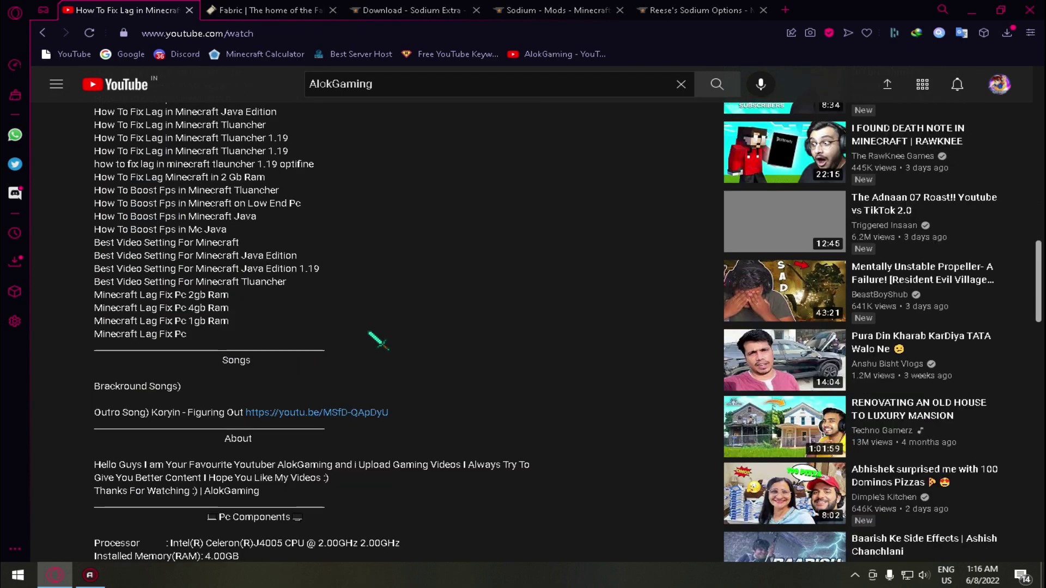
scroll(369, 333, "down", 5)
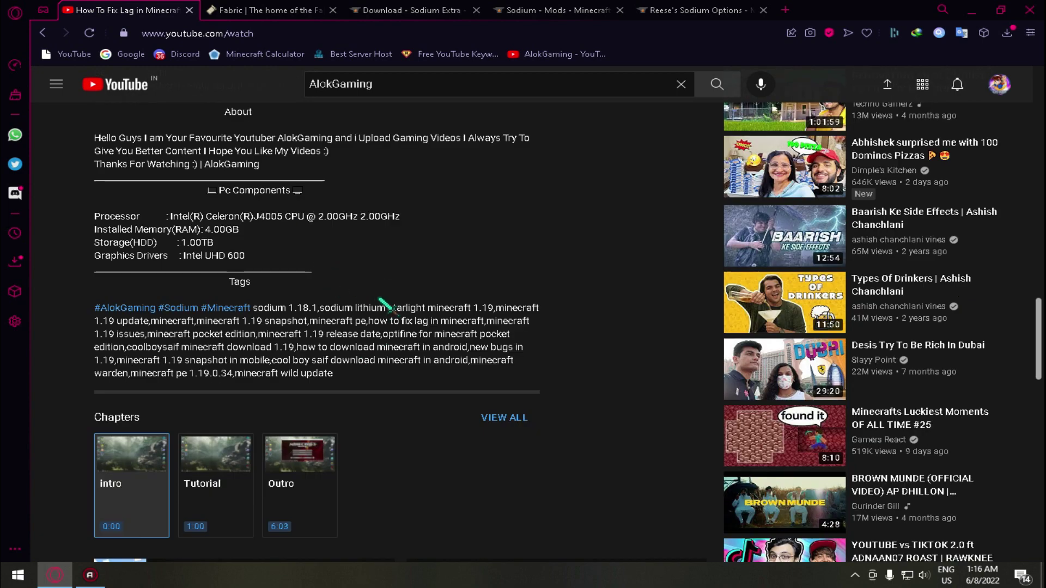
scroll(387, 305, "up", 3)
scroll(388, 306, "down", 2)
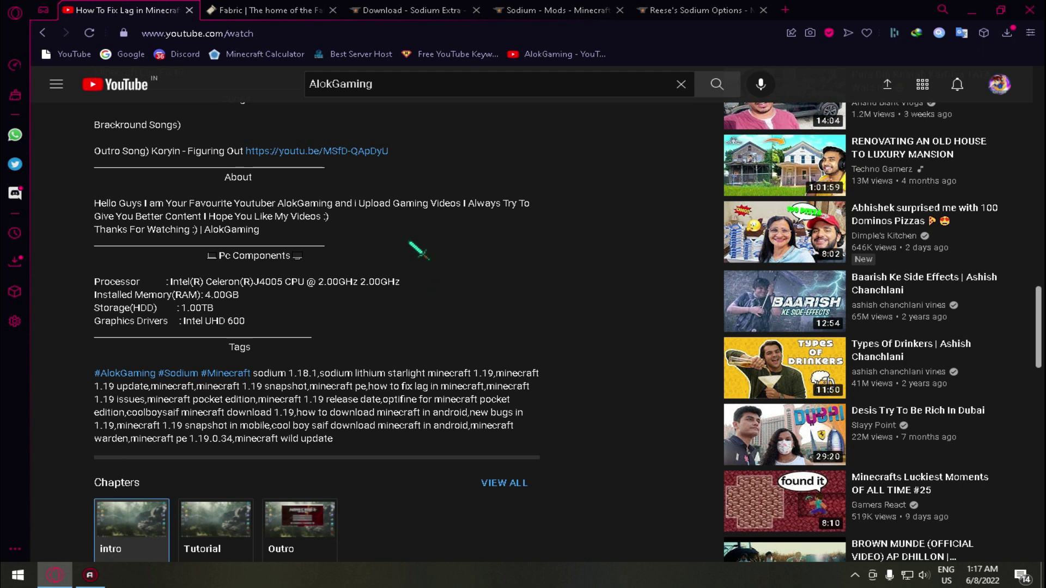
Download the Fabric 0.11.0 installer from the Fabric website, adding the duplicate with a numbered file name.
left_click(295, 10)
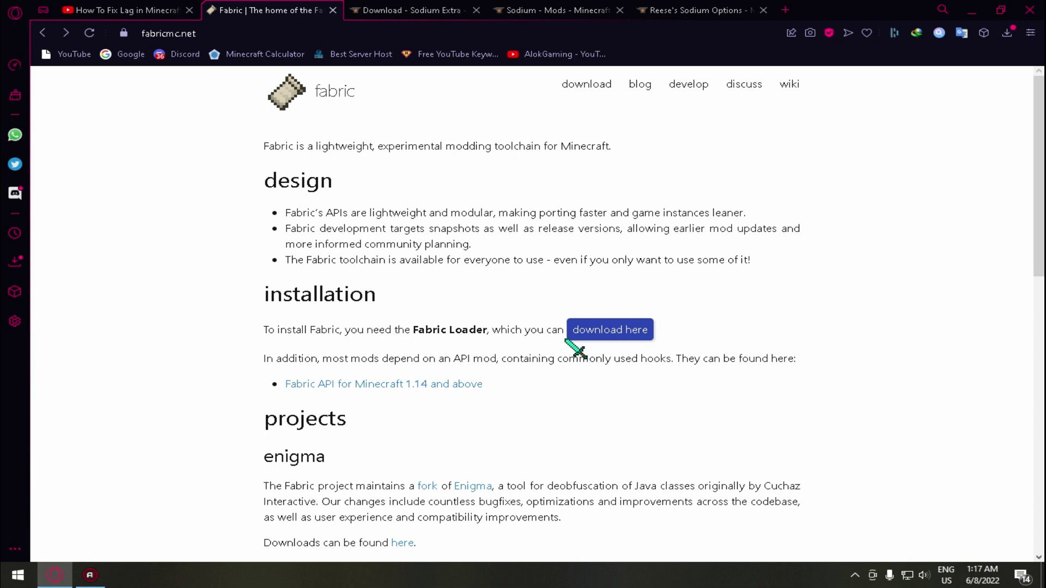
left_click(604, 334)
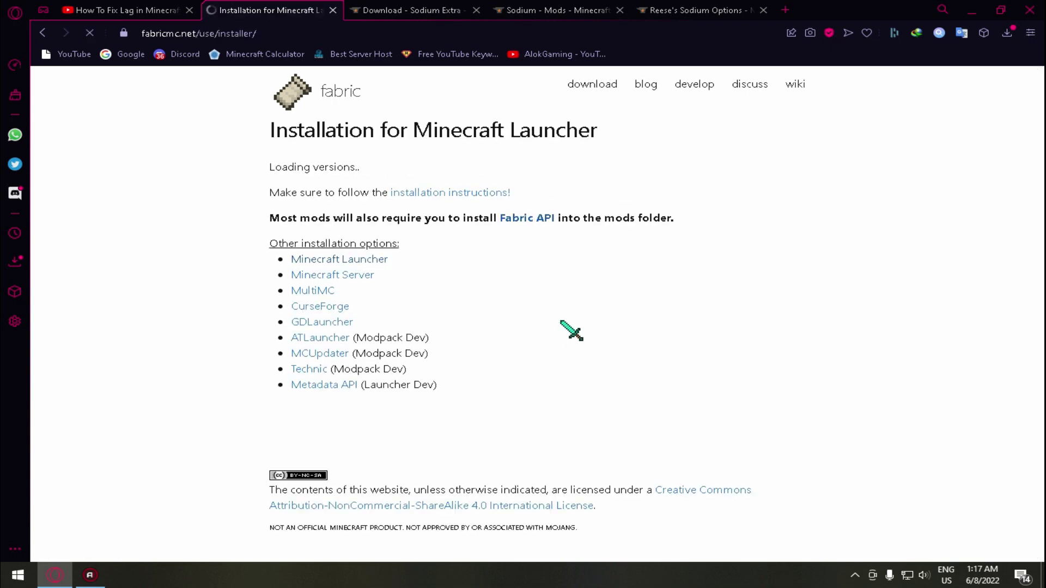
left_click(515, 258)
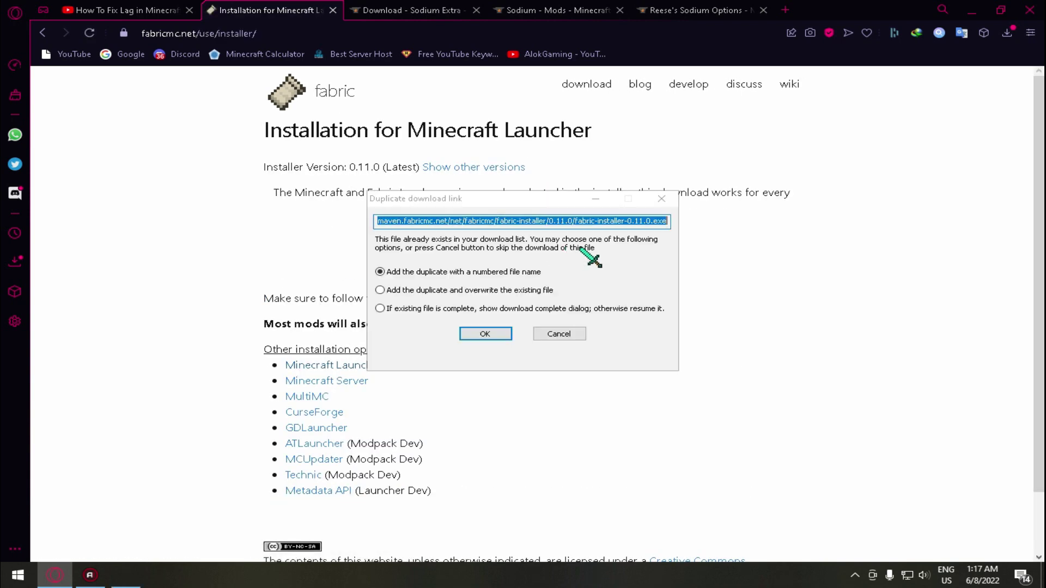
left_click(481, 334)
left_click(448, 8)
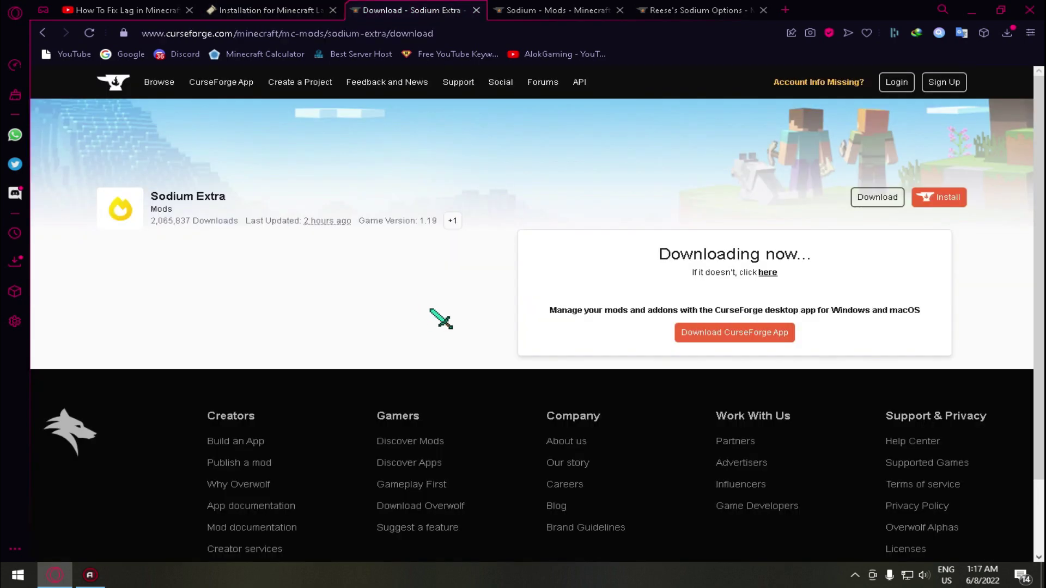
left_click(537, 348)
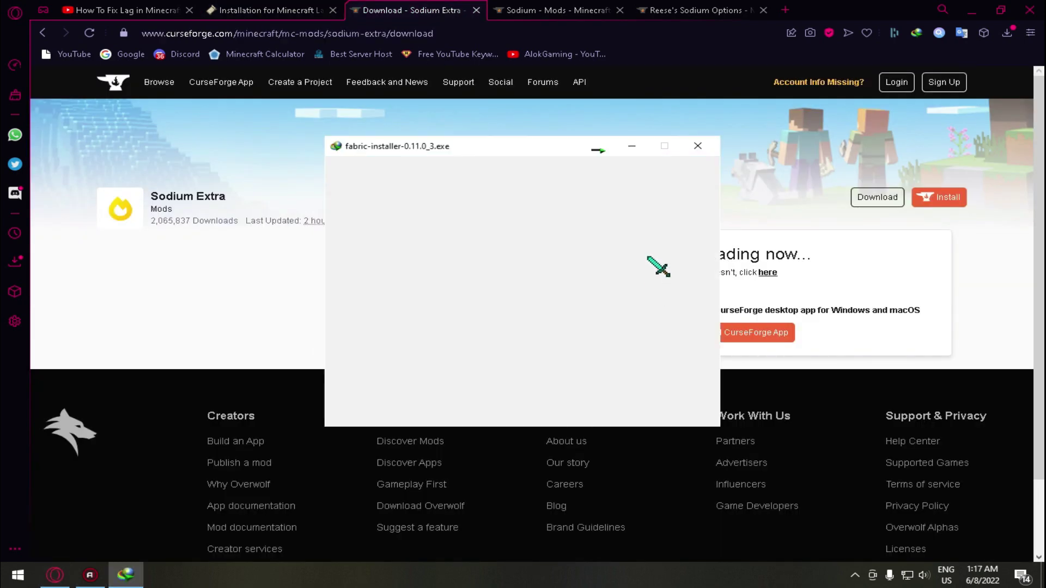
left_click(646, 146)
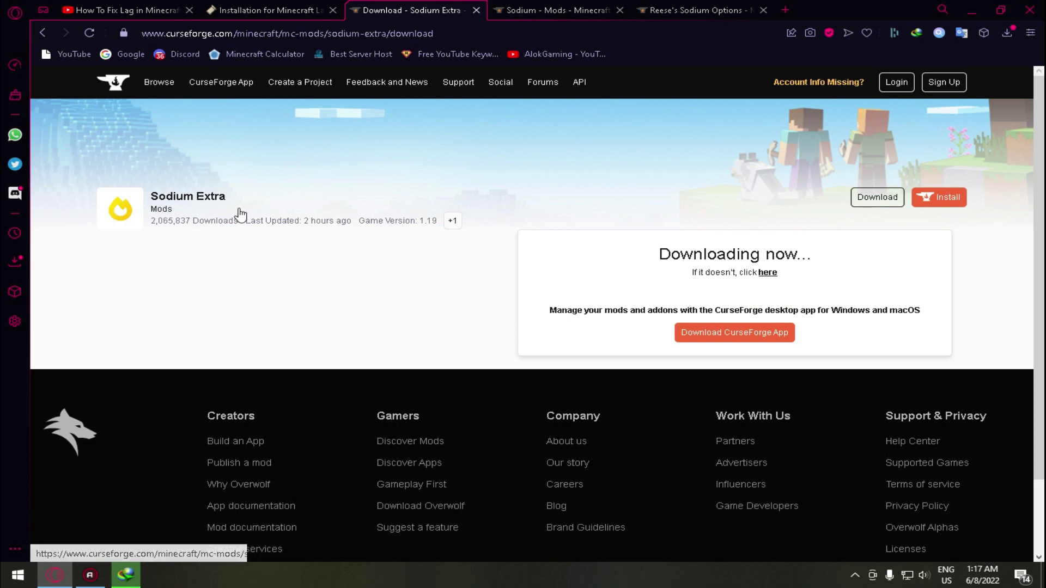
Download the Sodium Extra mod file from CurseForge and return to the YouTube video page.
left_click(874, 198)
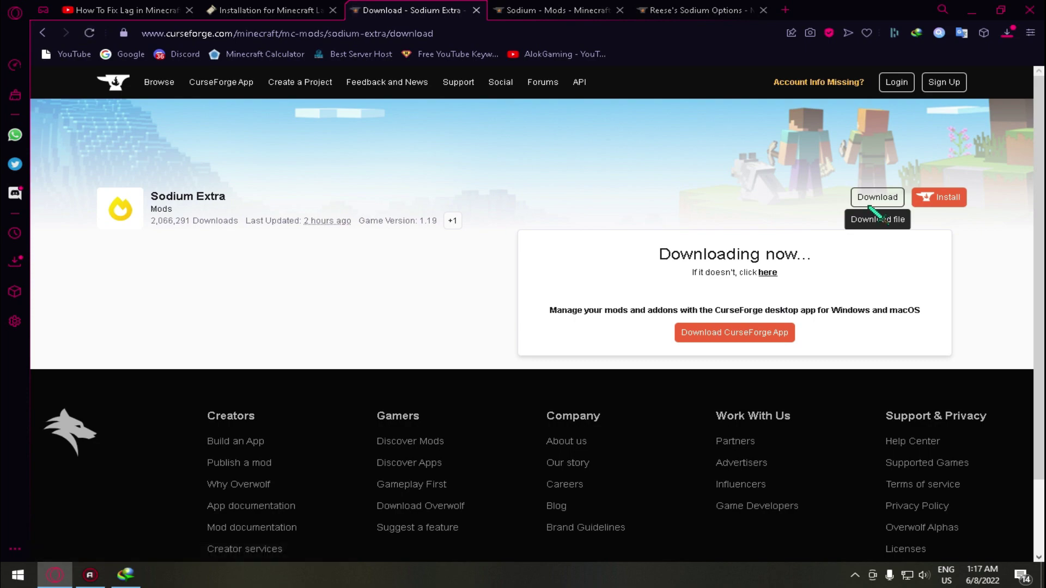
key("ctrl+Tab")
scroll(496, 229, "up", 10)
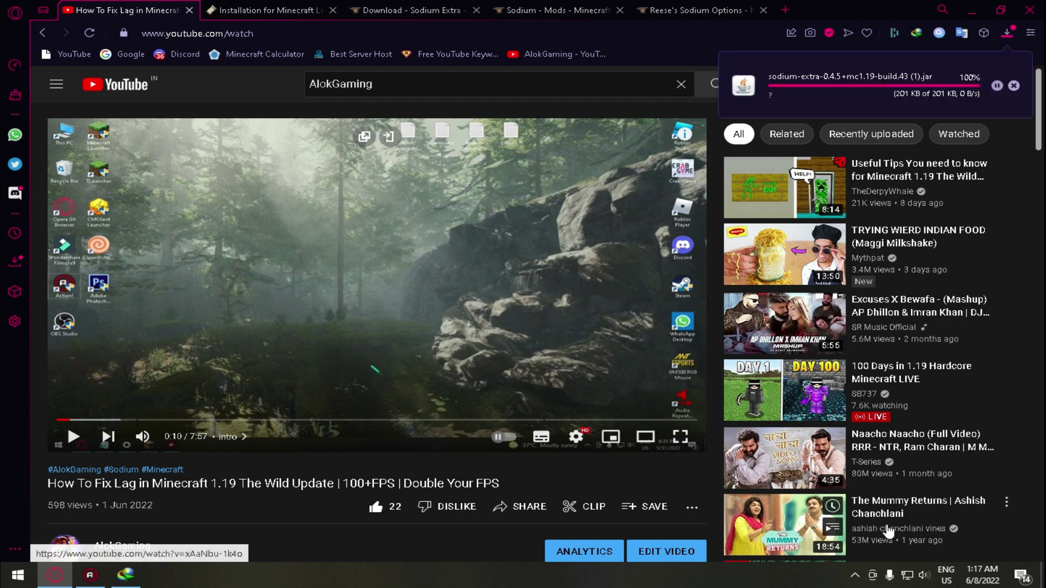
scroll(542, 359, "down", 1)
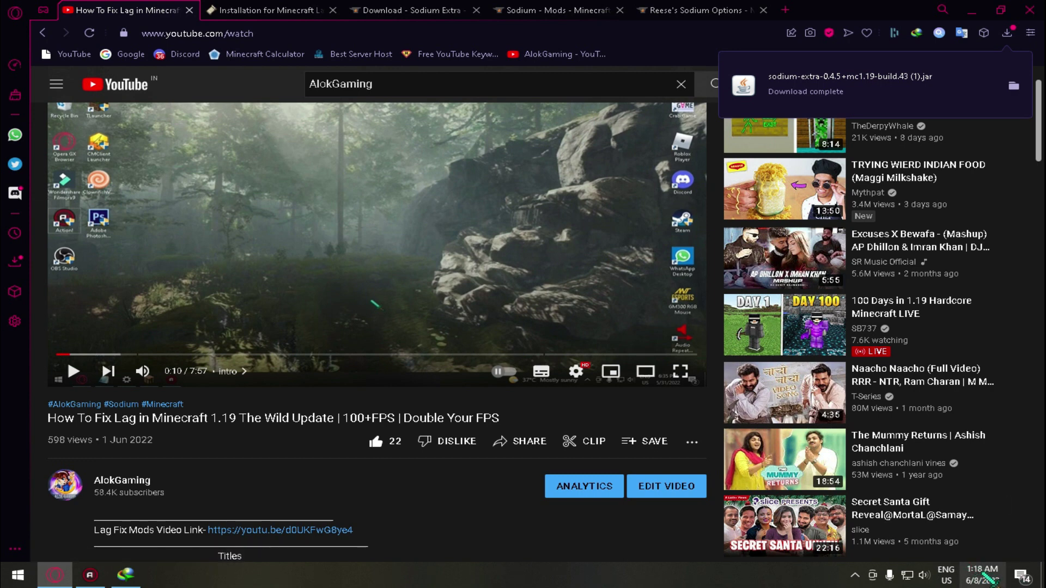
Download the Sodium mod from its CurseForge page.
left_click(431, 8)
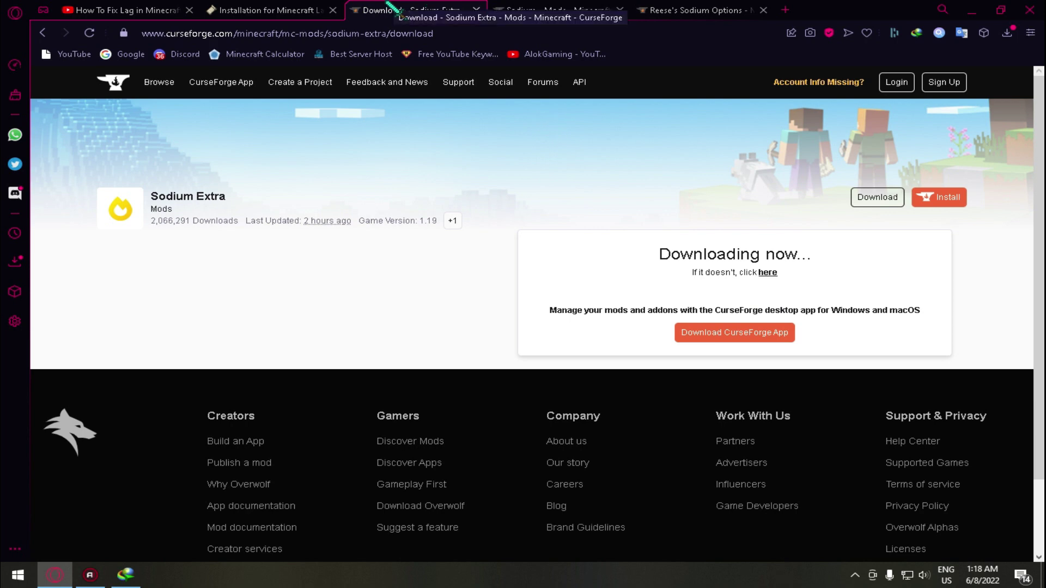
left_click(551, 10)
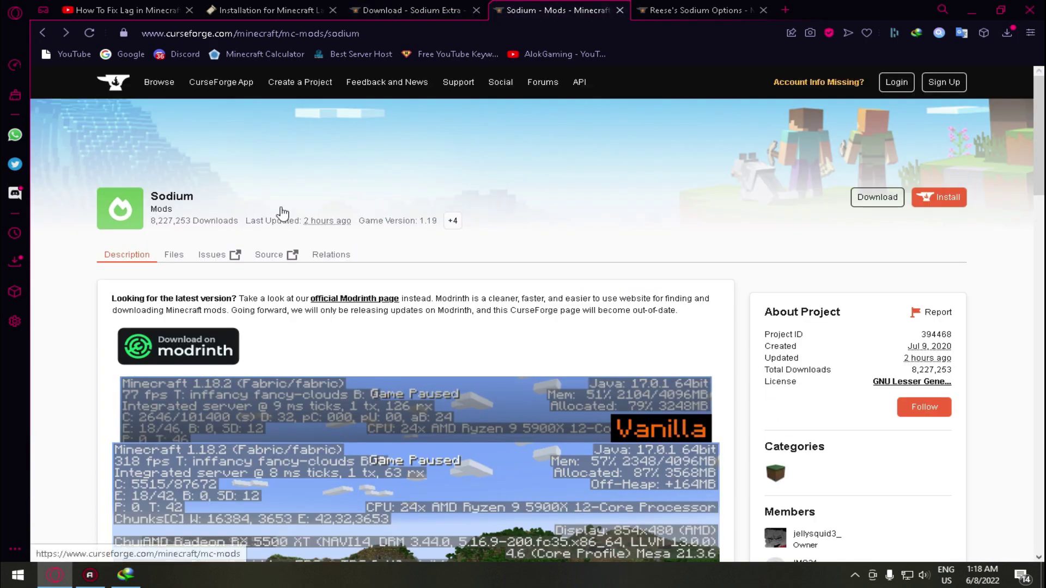
scroll(245, 215, "down", 1)
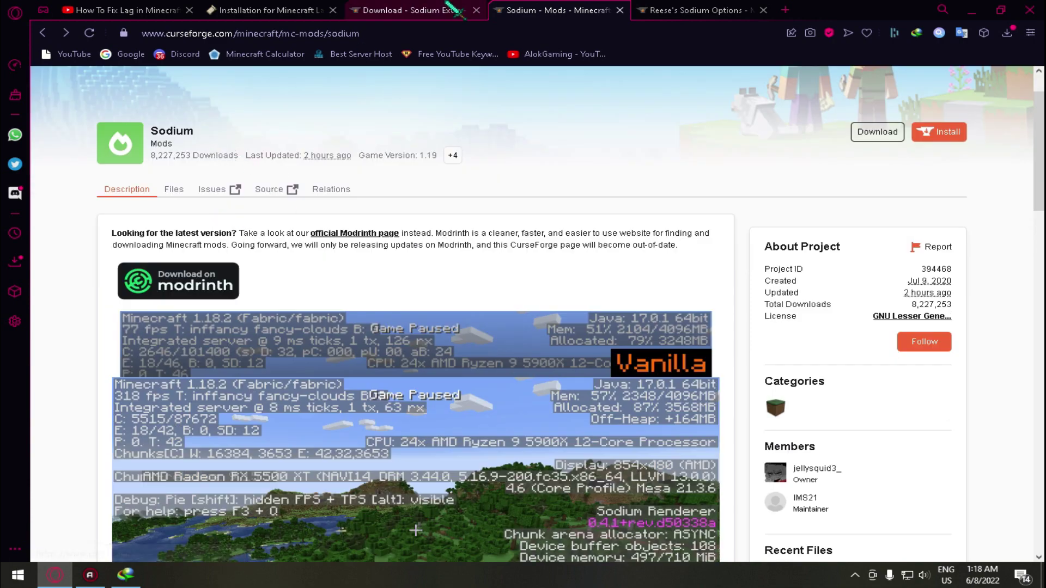
left_click(455, 10)
left_click(562, 9)
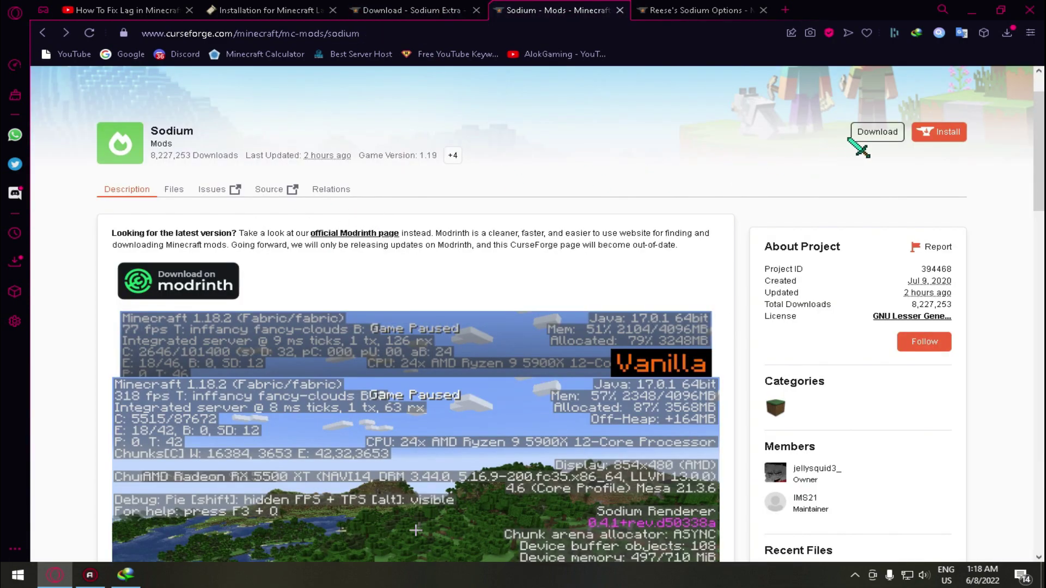
left_click(877, 132)
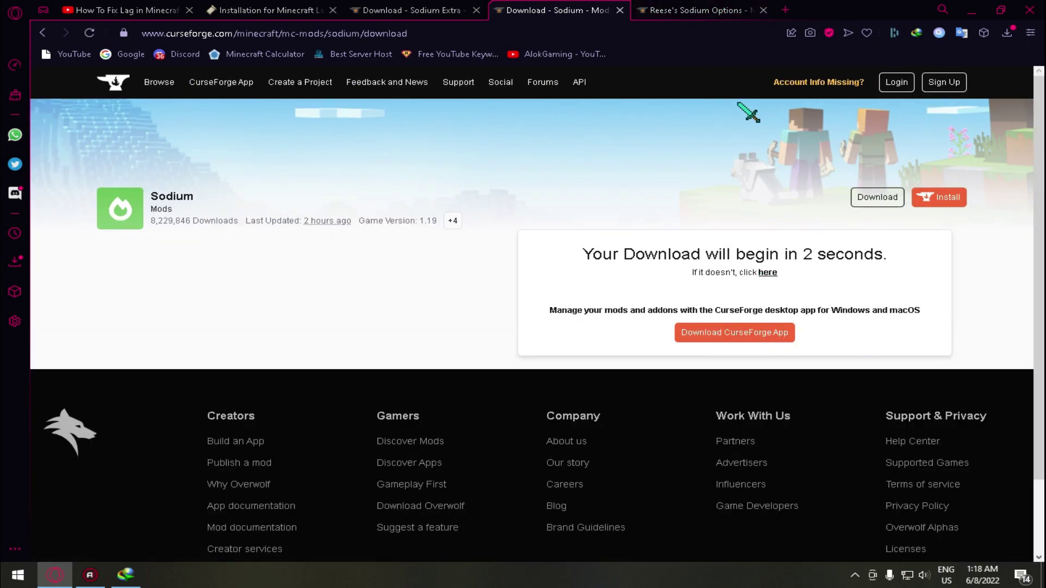
Download the Reese's Sodium Options mod from its CurseForge page.
key("ctrl+Tab")
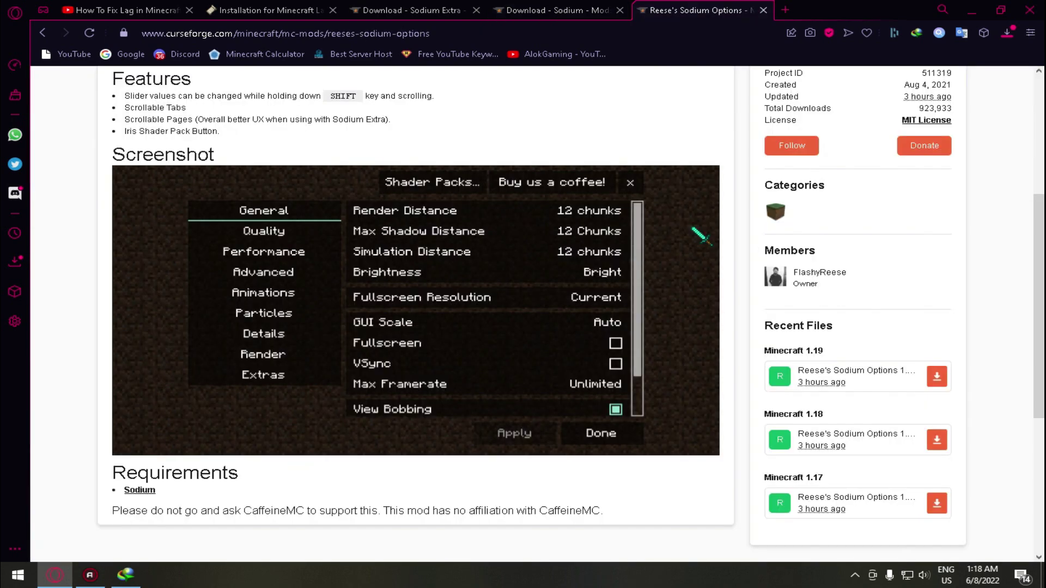
scroll(700, 232, "up", 5)
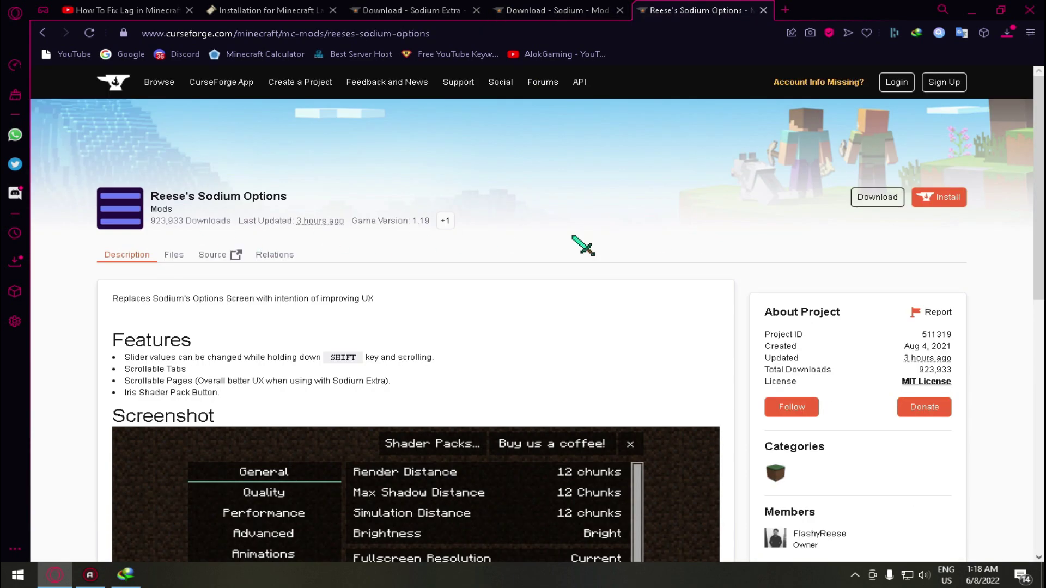
left_click(890, 200)
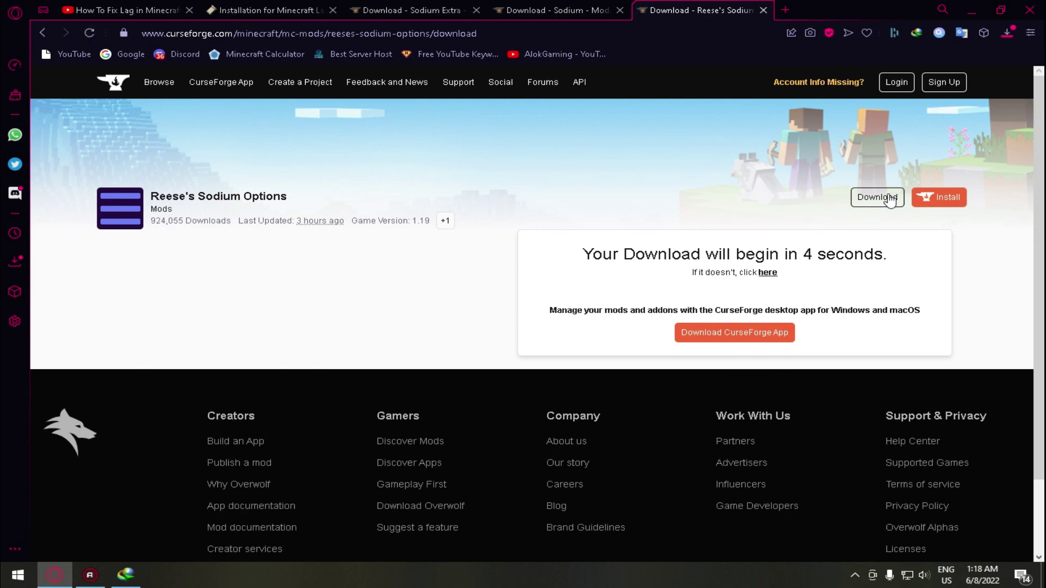
Minimize the browser and launch fabric-installer-0.11.0_3.exe from the Programs download folder.
left_click(549, 328)
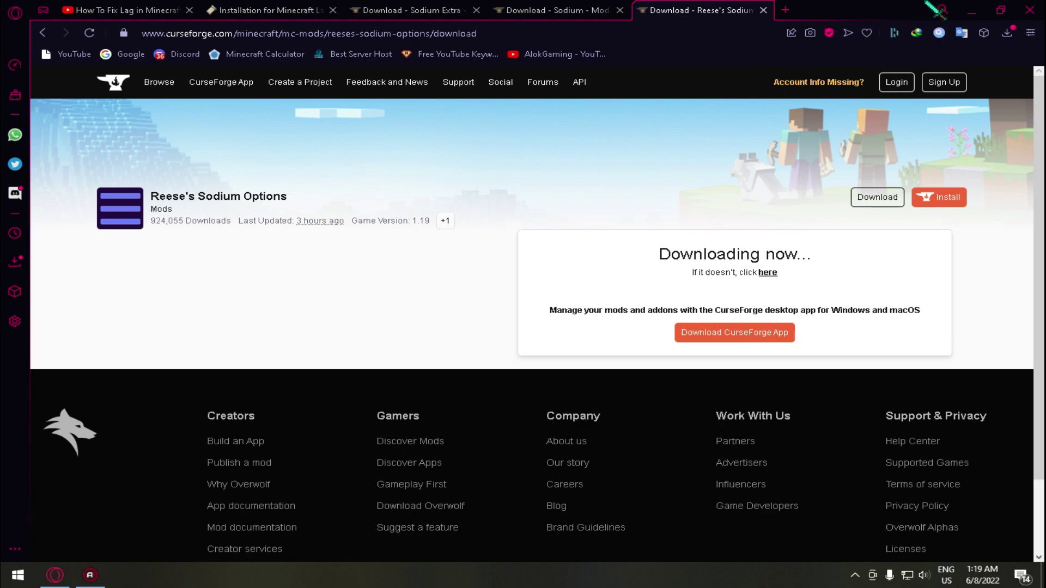
left_click(972, 9)
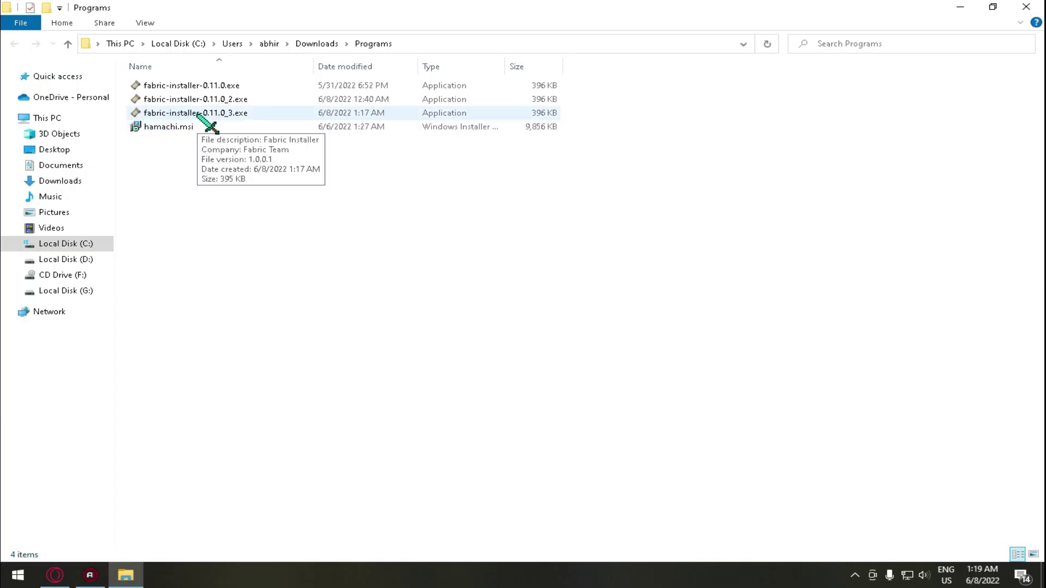
left_click(207, 121)
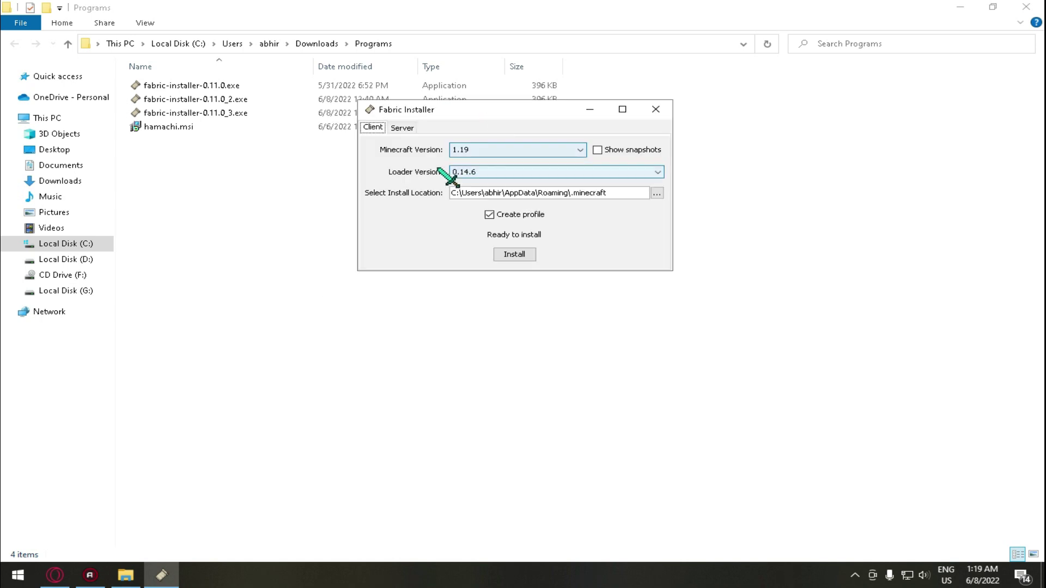
Install the Fabric client loader 0.14.6 for Minecraft 1.19 with profile creation enabled and close the installer.
left_click(508, 150)
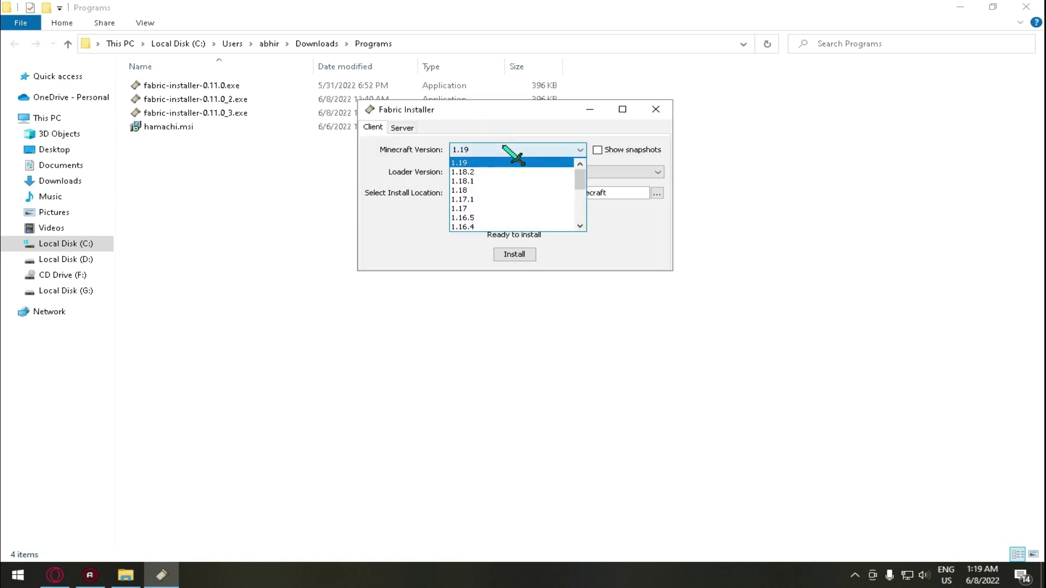
left_click(477, 163)
left_click(492, 181)
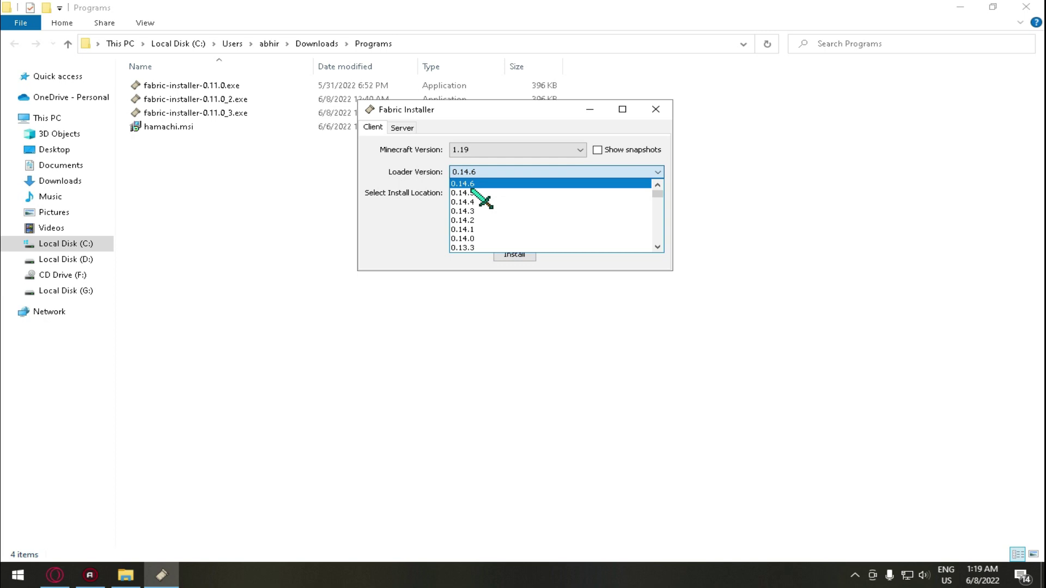
left_click(469, 178)
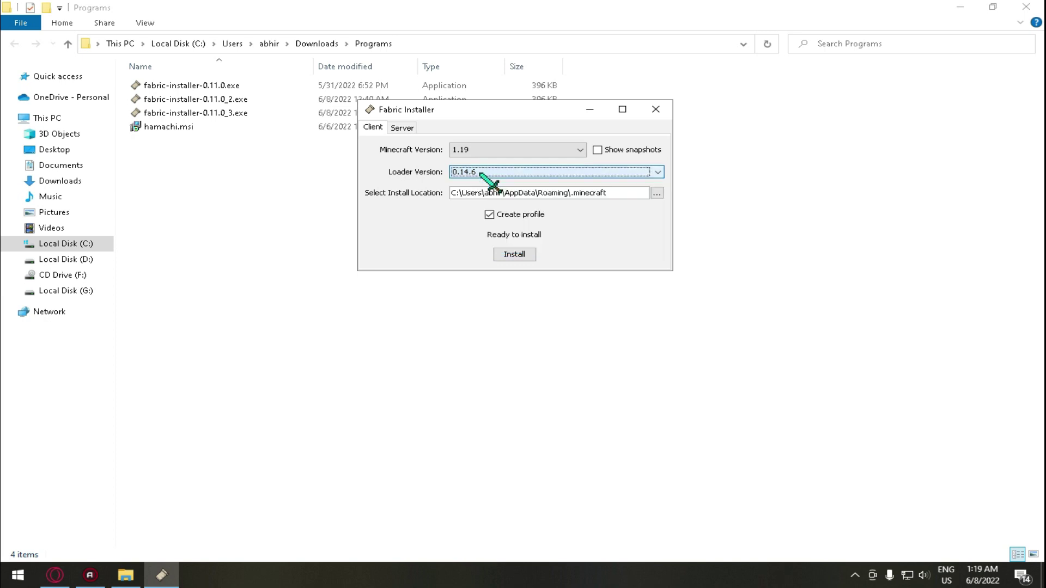
left_click(470, 174)
left_click(472, 183)
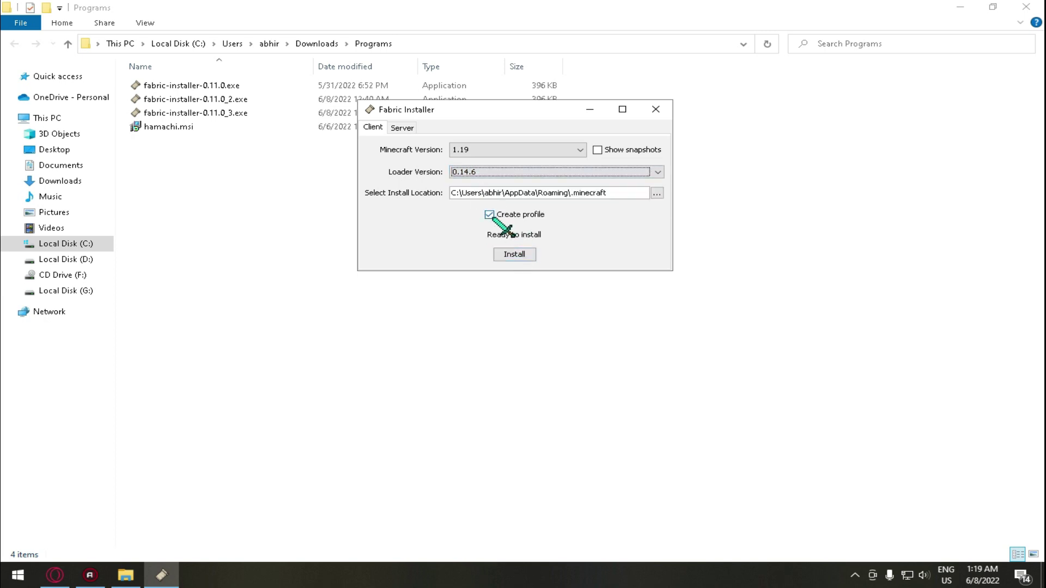
left_click(515, 254)
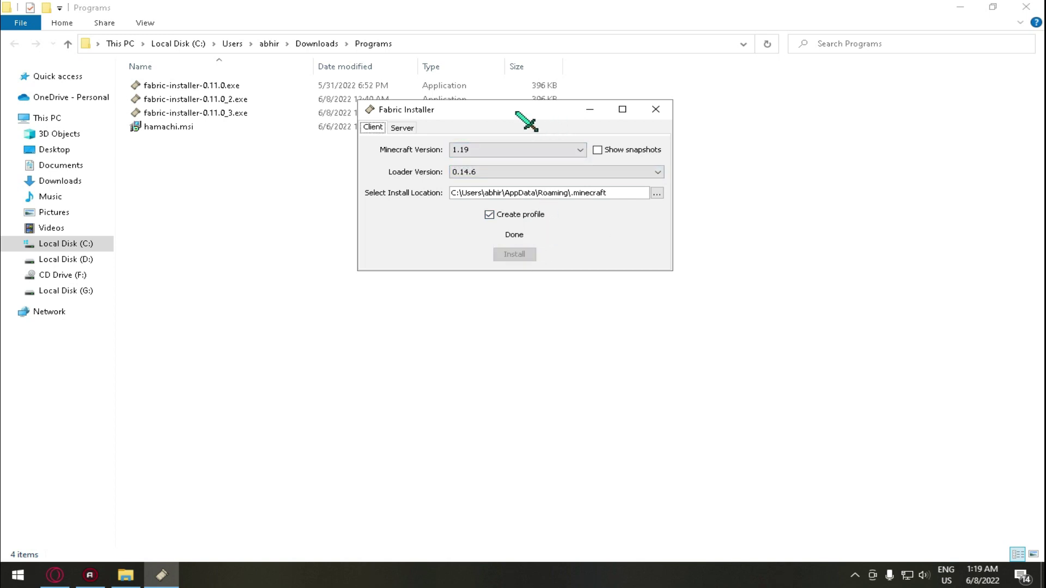
left_click(524, 298)
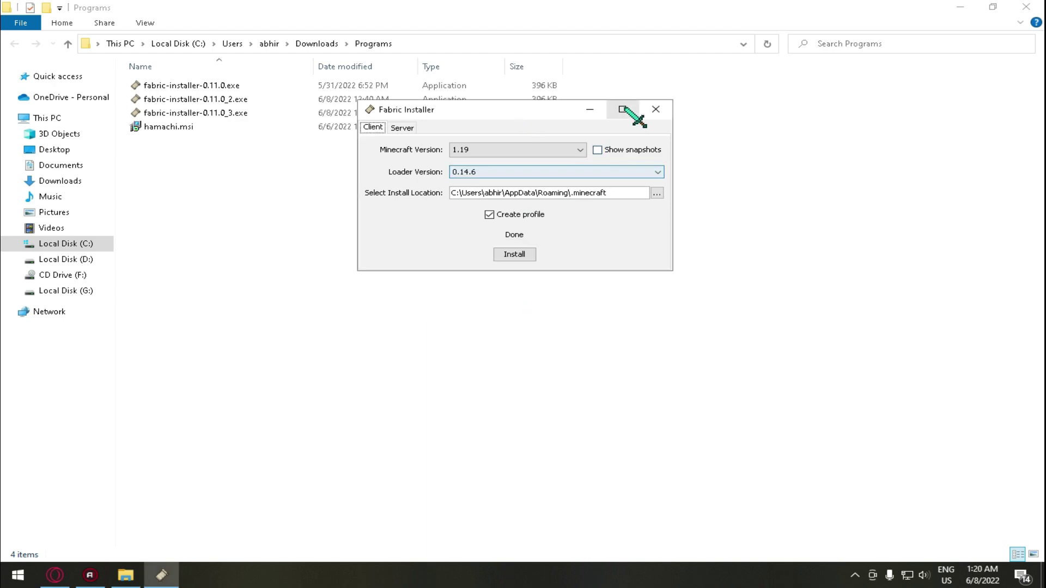
left_click(656, 109)
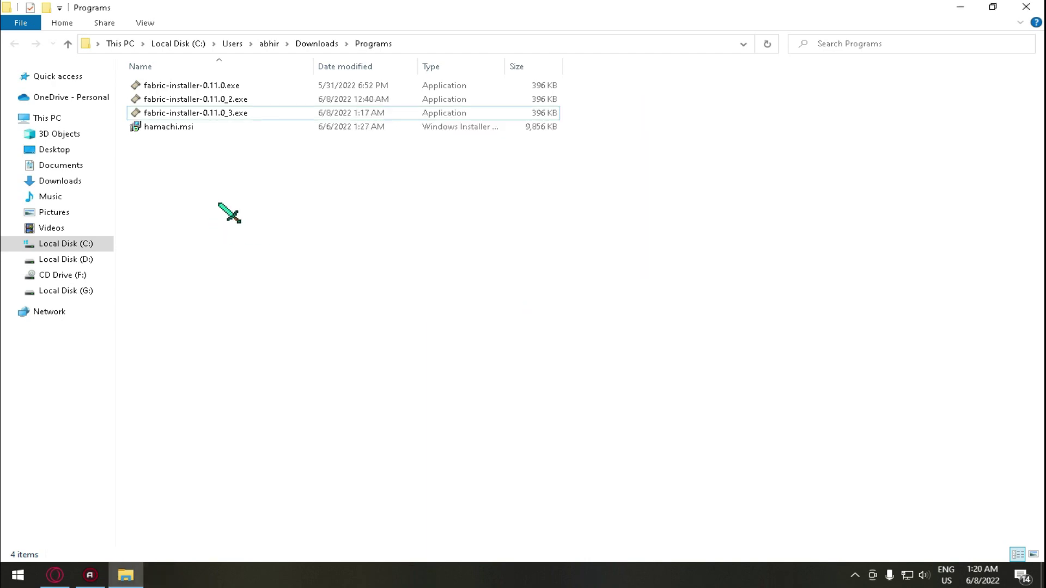
Copy the Reese's Sodium Options, Sodium Extra and Sodium 1.19 jar files from the Downloads folder and minimize the window.
left_click(60, 165)
left_click(60, 181)
left_click(218, 104)
left_click(218, 131, "shift")
right_click(292, 97)
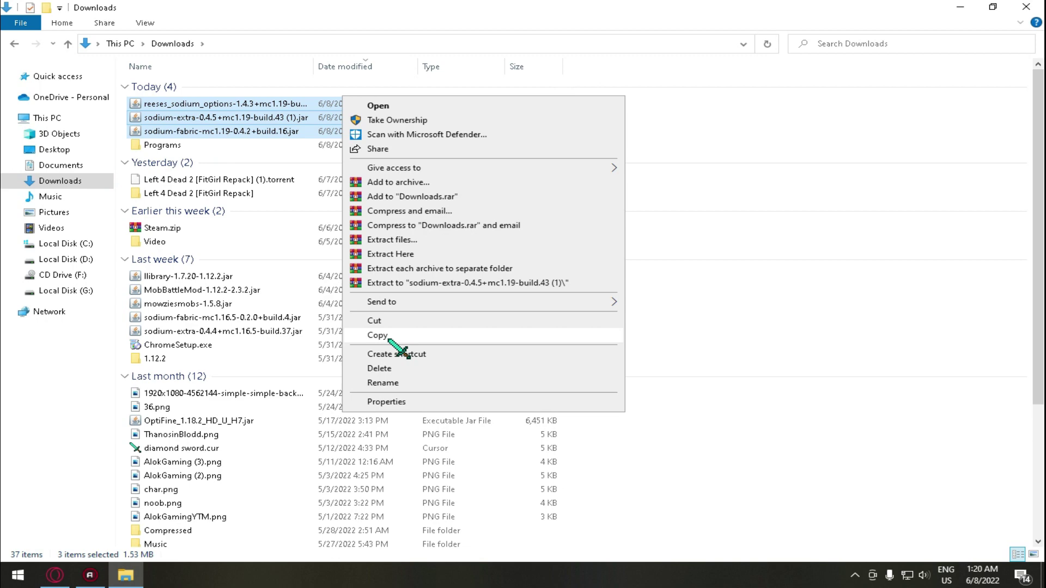
left_click(408, 401)
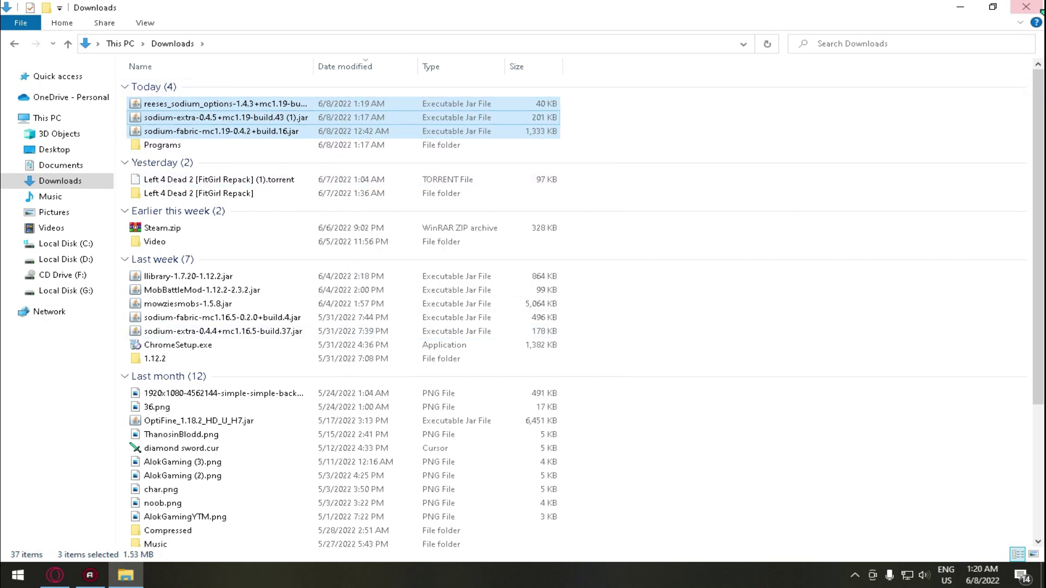
left_click(965, 8)
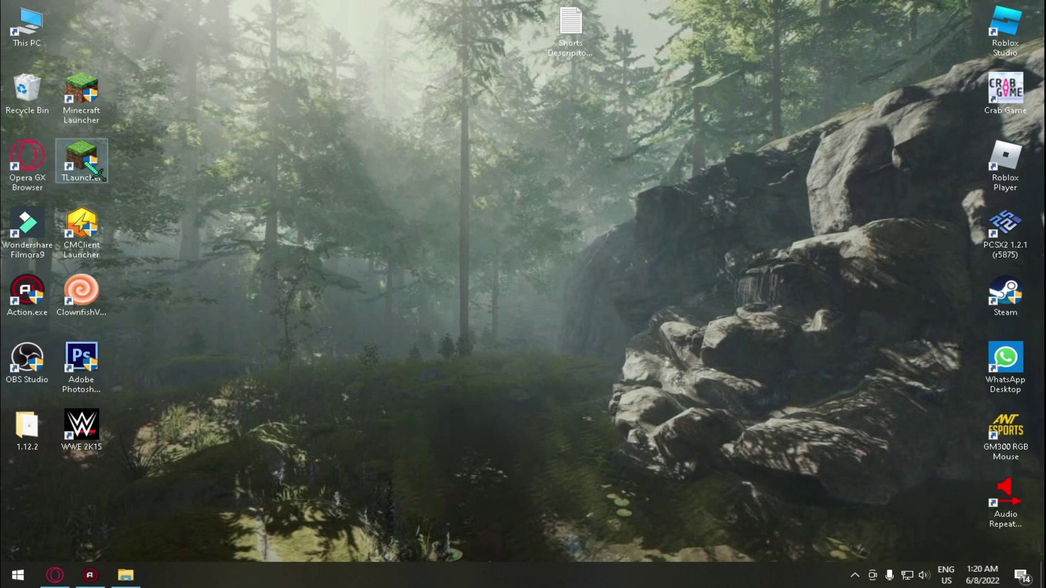
Open the %appdata% location and go to the mods folder inside .minecraft.
left_click(24, 575)
type("%appdataa")
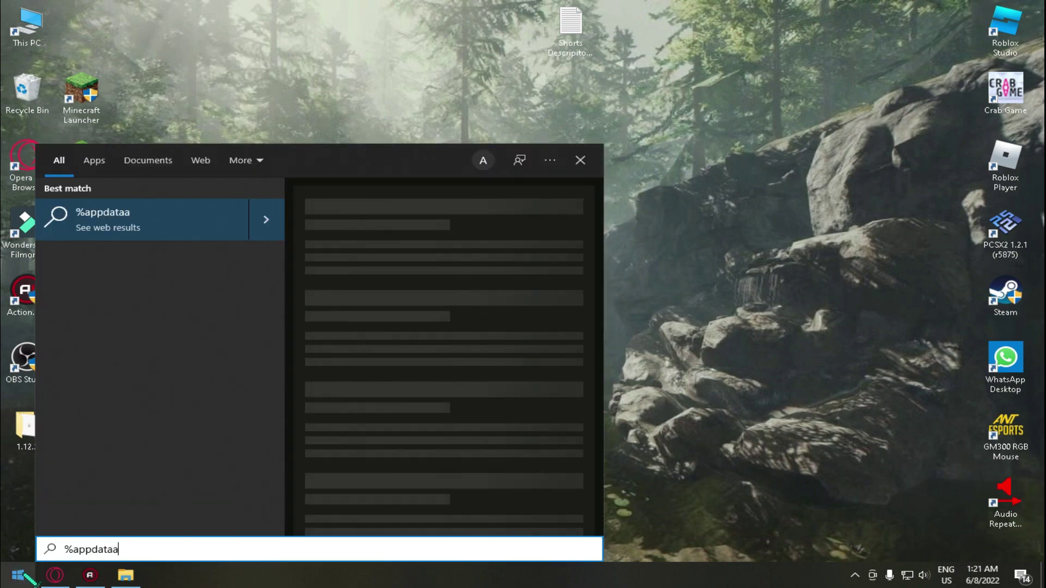
key("BackSpace")
type("%")
key("Return")
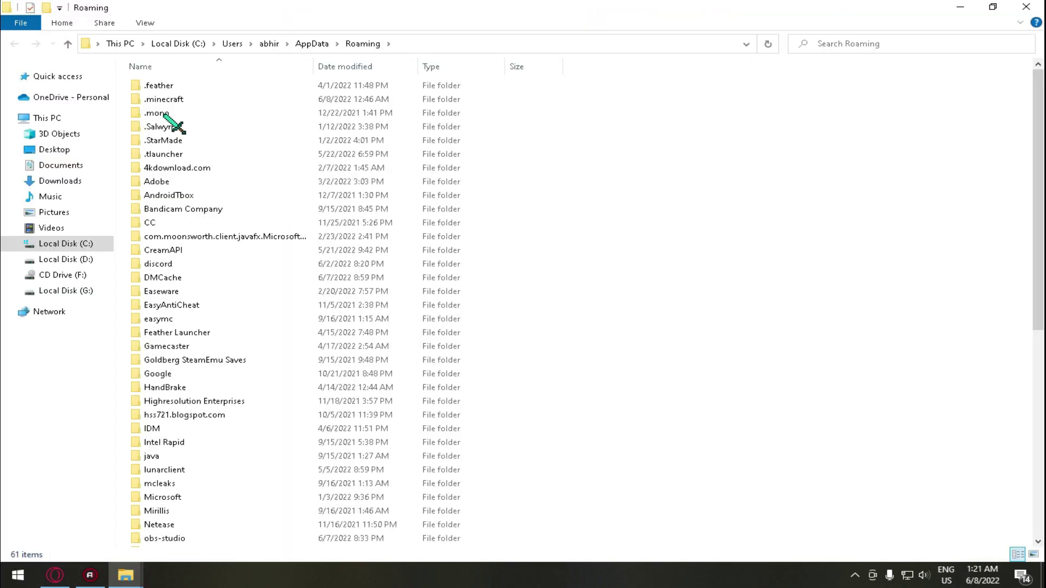
double_click(163, 99)
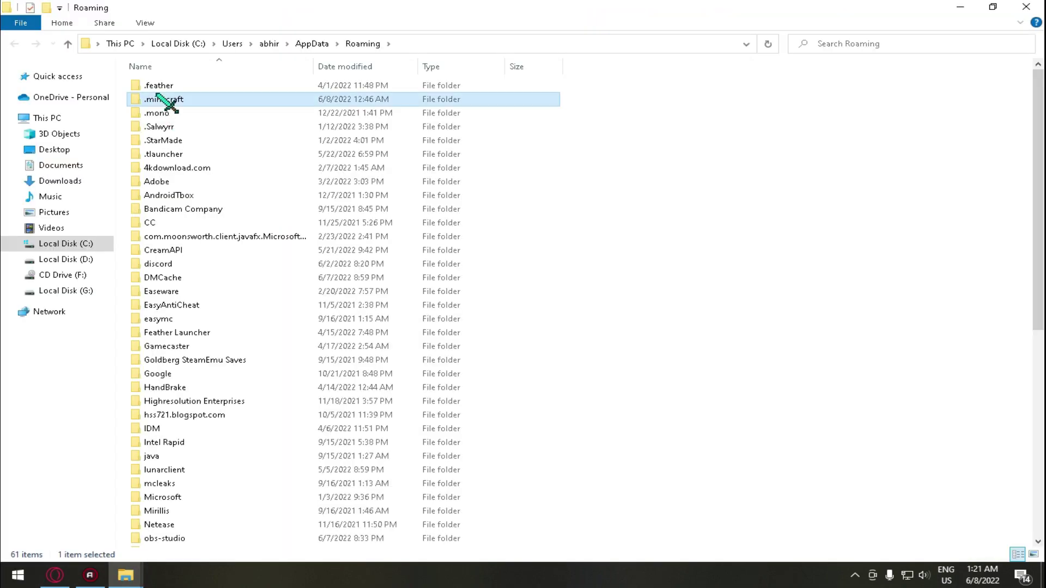
double_click(166, 388)
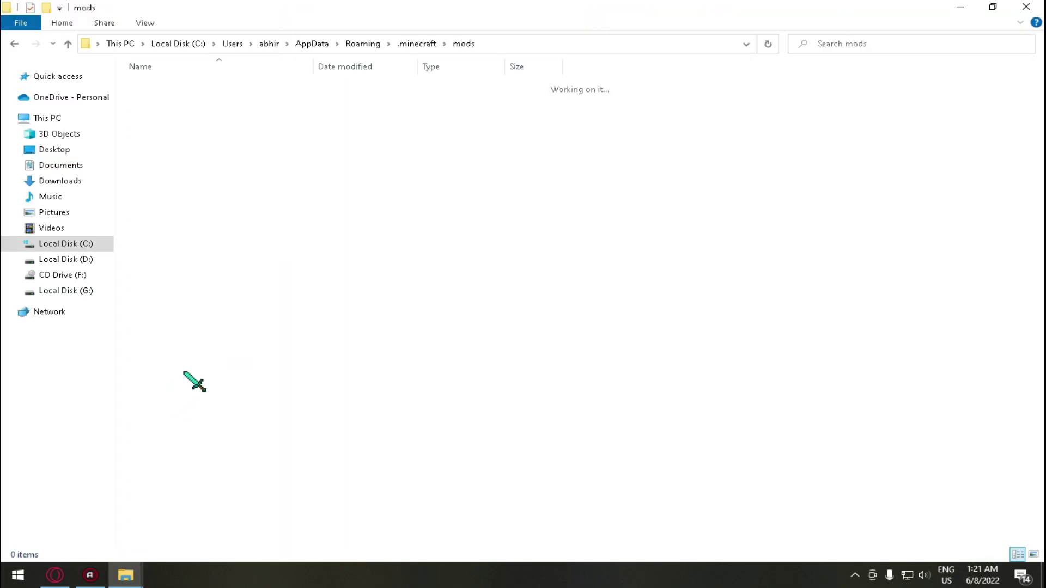
Paste the three copied mod files into the mods folder and close the folder window.
left_click_drag(223, 201, 203, 109)
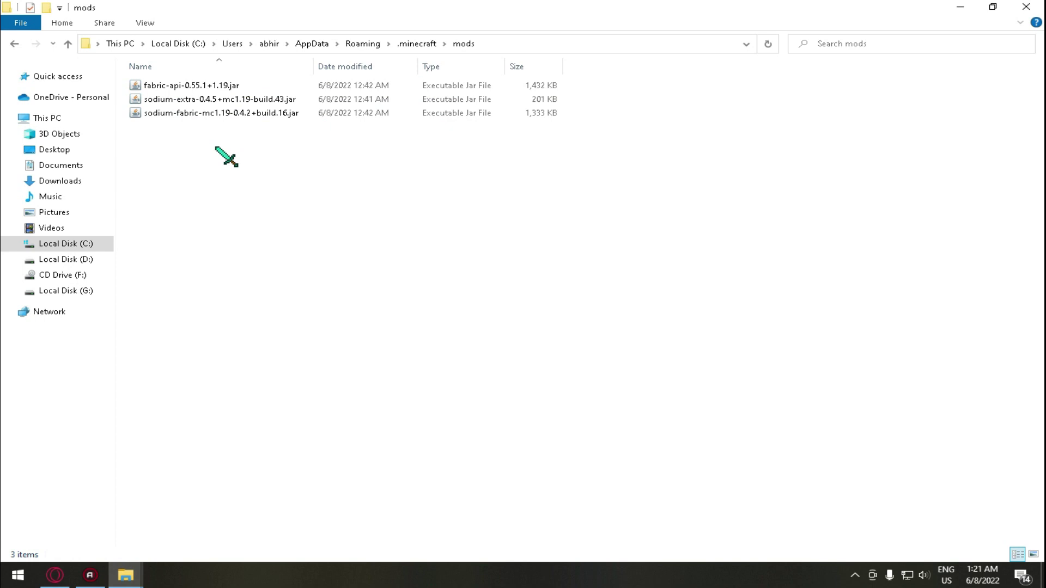
right_click(214, 142)
left_click(197, 137)
right_click(197, 137)
left_click(250, 236)
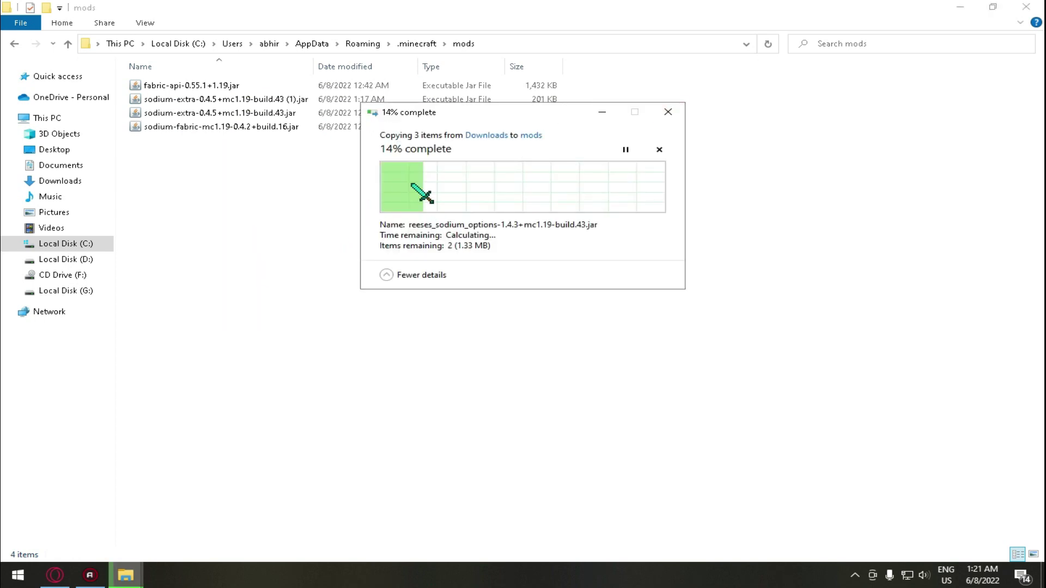
left_click(439, 196)
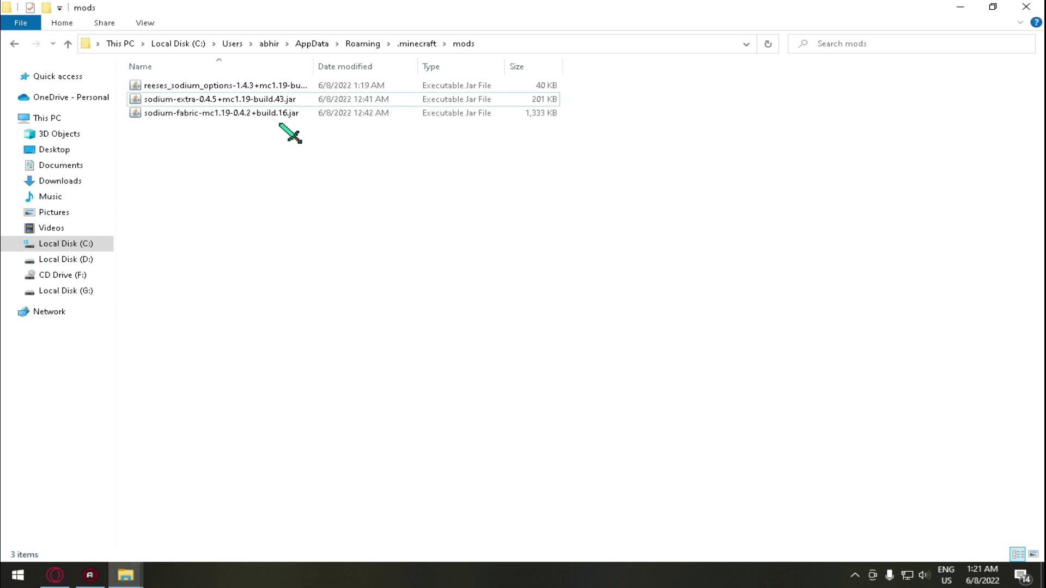
left_click_drag(221, 152, 233, 97)
left_click_drag(221, 153, 225, 94)
left_click(1026, 7)
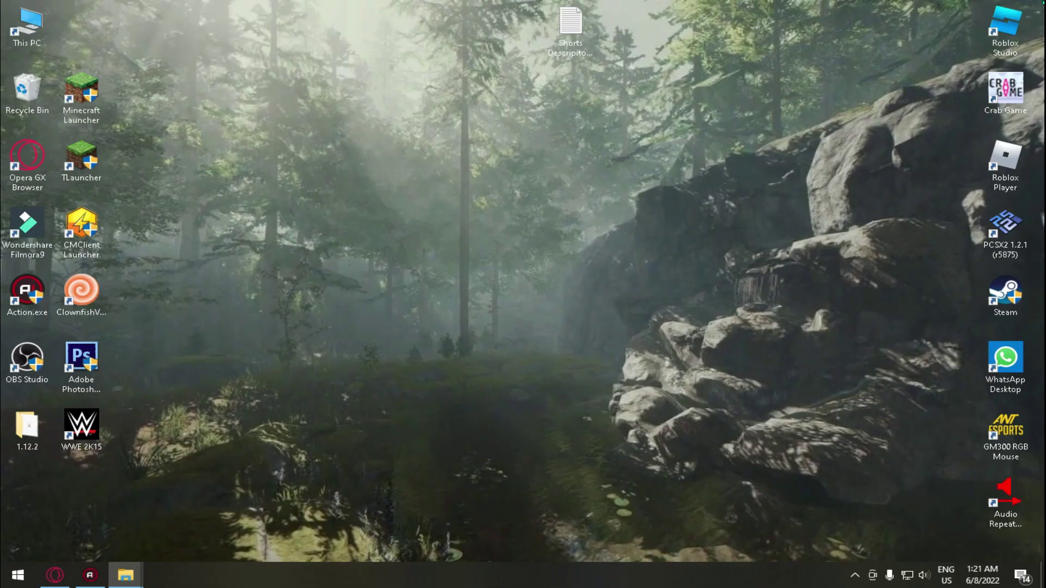
Launch Minecraft Launcher, choose the fabric-loader-1.19 installation and start the game.
double_click(85, 107)
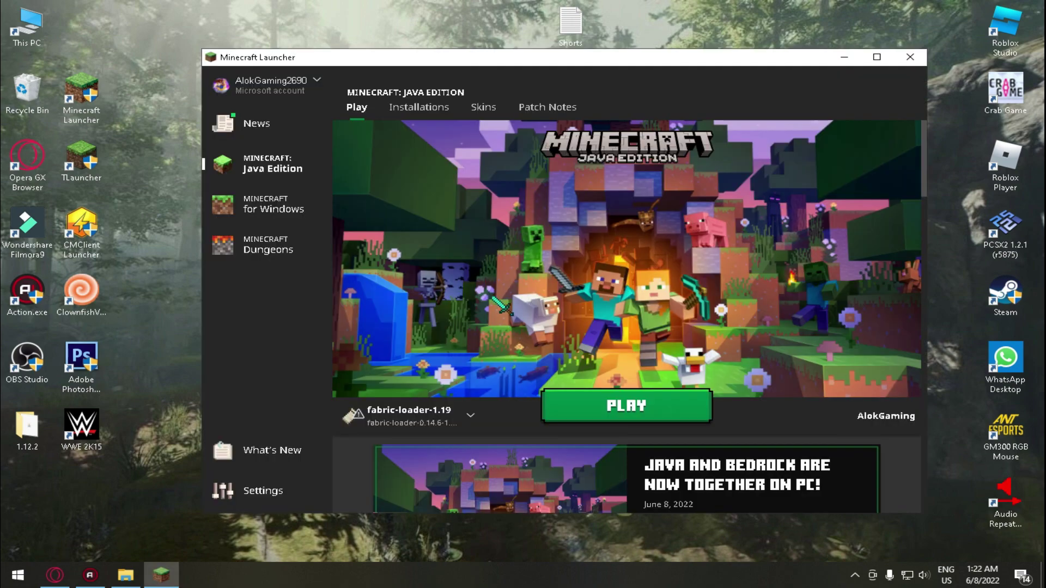
mouse_move(479, 57)
left_mouse_down()
mouse_move(465, 49)
mouse_move(480, 37)
left_mouse_up()
left_click(463, 392)
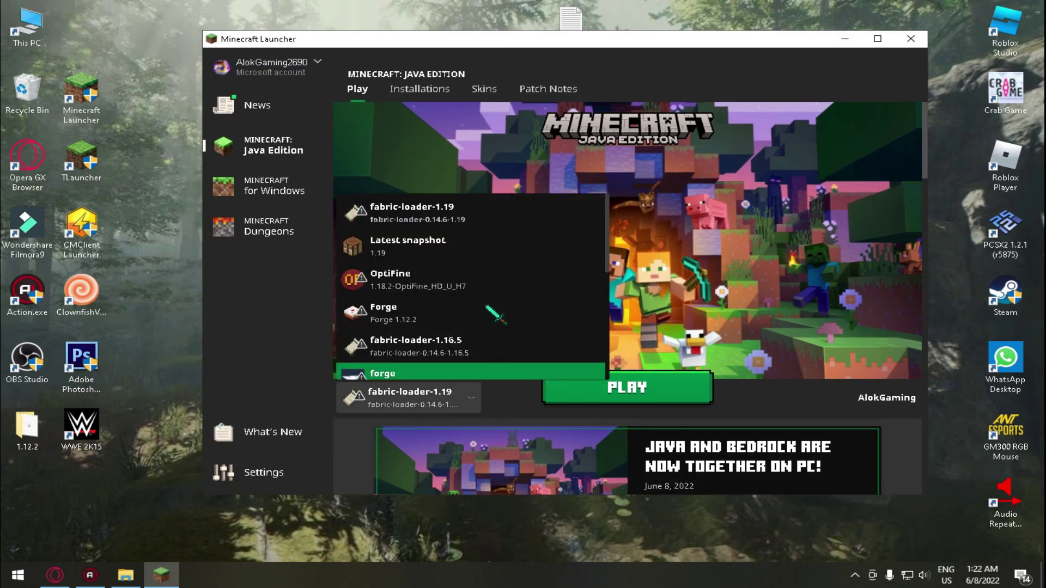
left_click(459, 221)
left_click(589, 387)
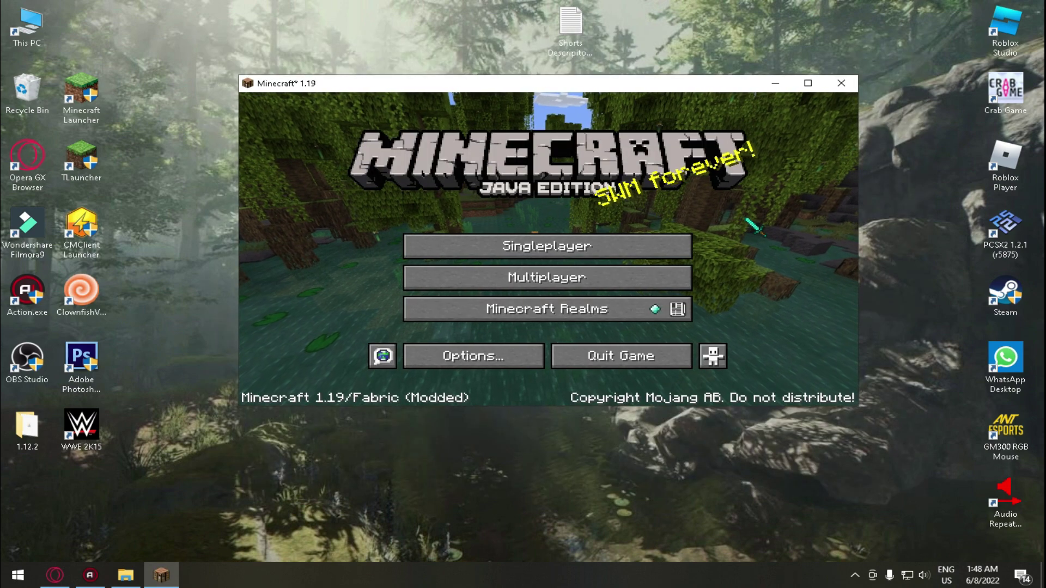
Open the game's video settings, set Fullscreen Resolution to 1280x720@60 (24bit) and review the remaining General options.
left_click(510, 357)
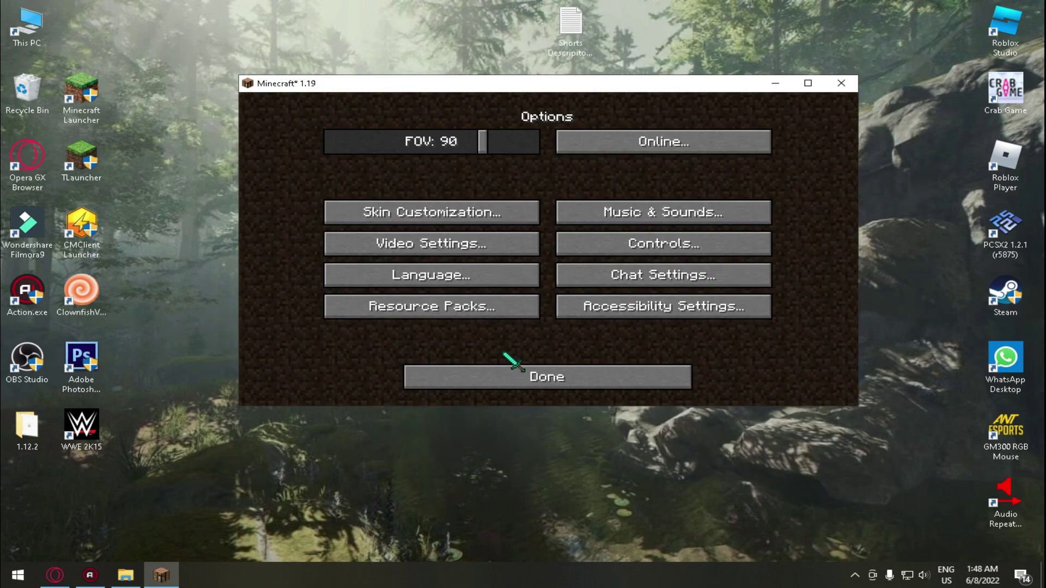
left_click(484, 254)
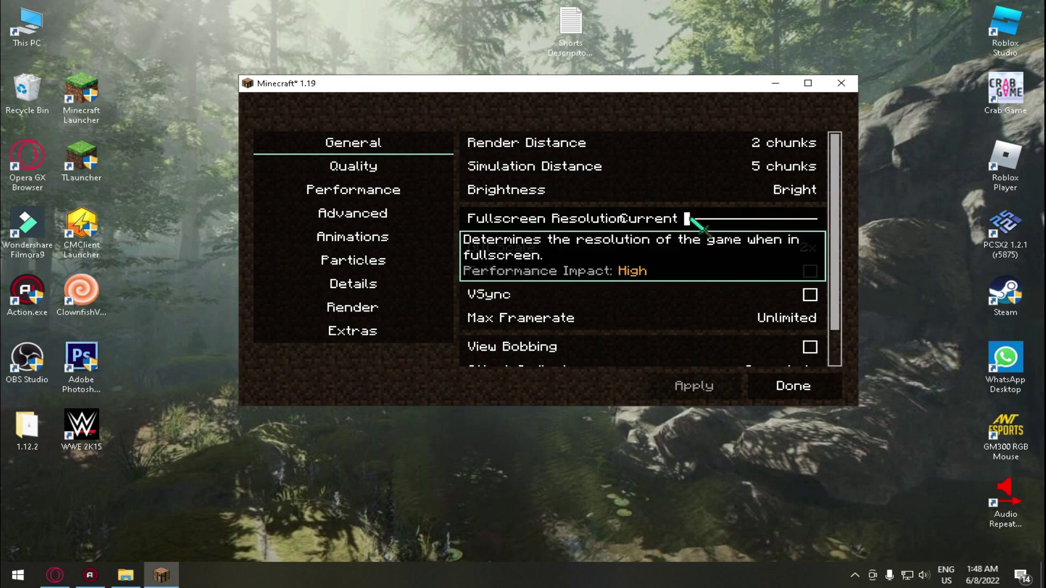
left_click_drag(690, 219, 757, 223)
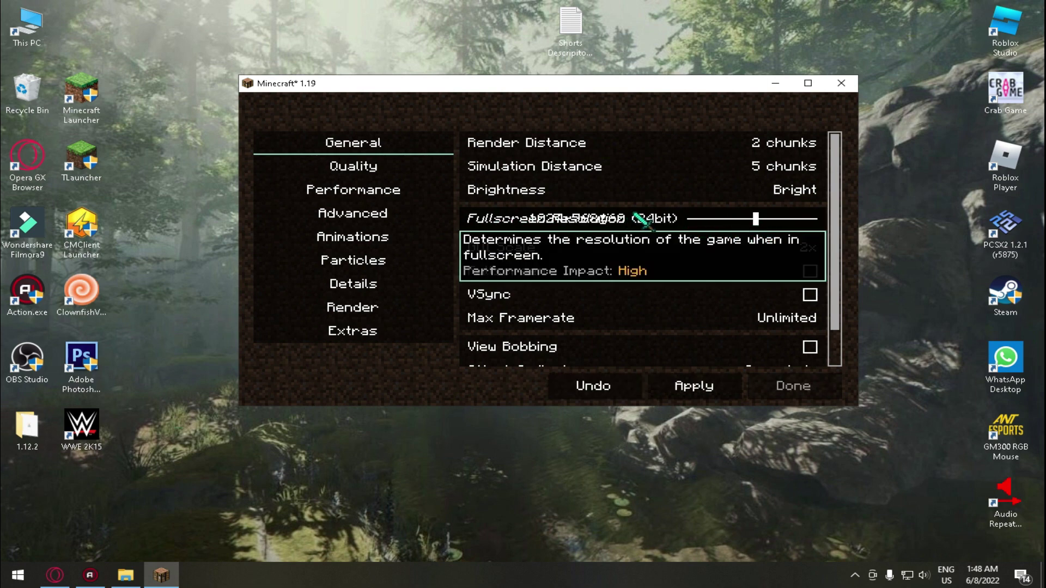
left_click(748, 220)
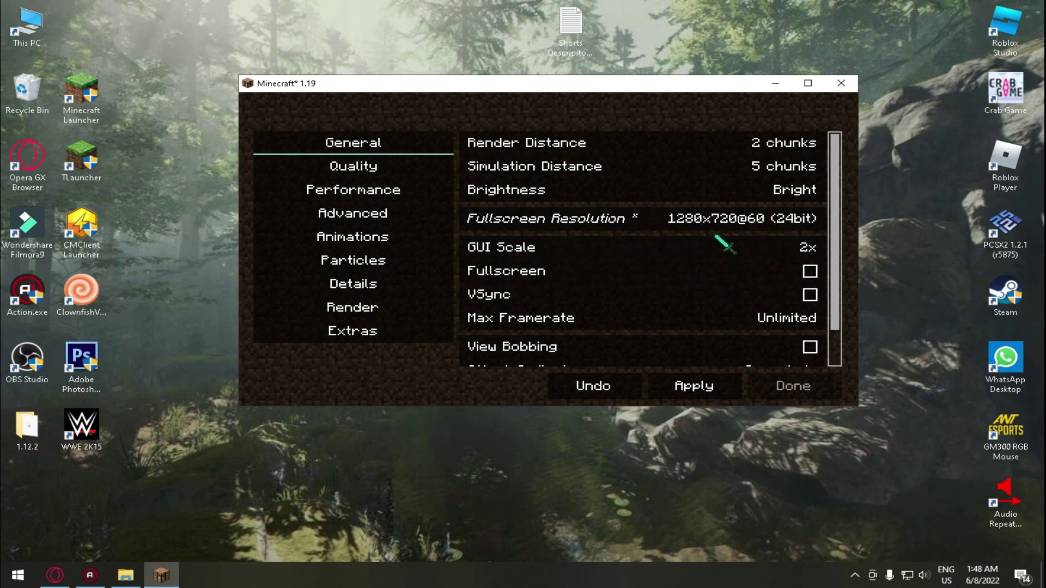
scroll(751, 295, "down", 1)
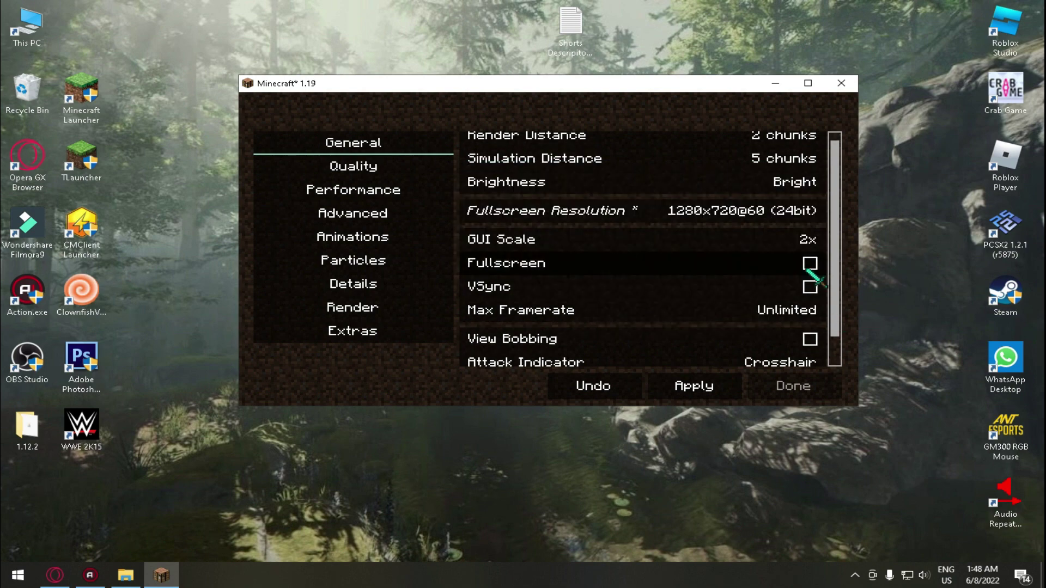
scroll(827, 307, "down", 3)
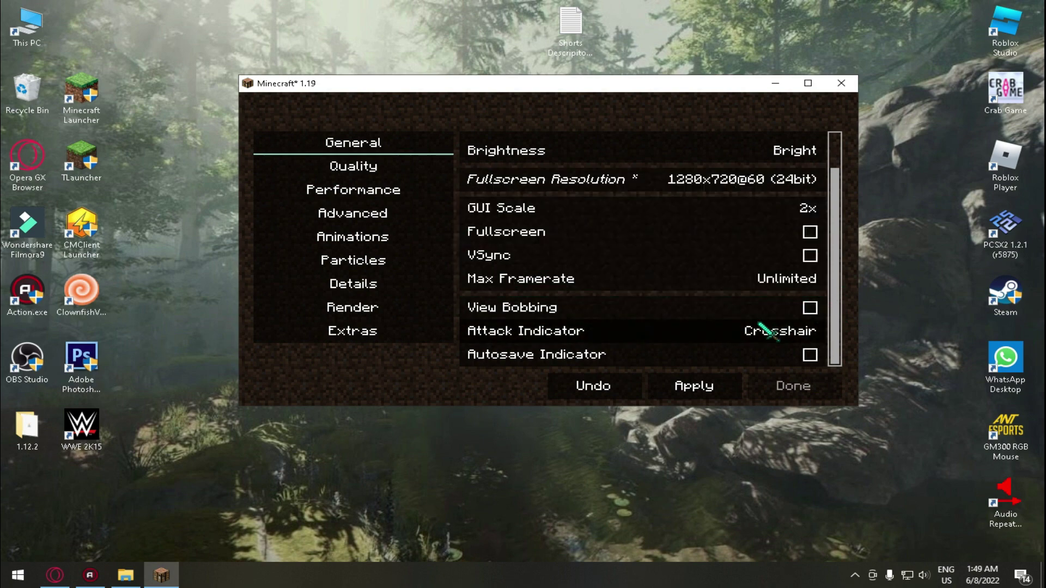
In the Quality video settings, set Leaves Quality to Fast and Particles to Decreased.
left_click(355, 165)
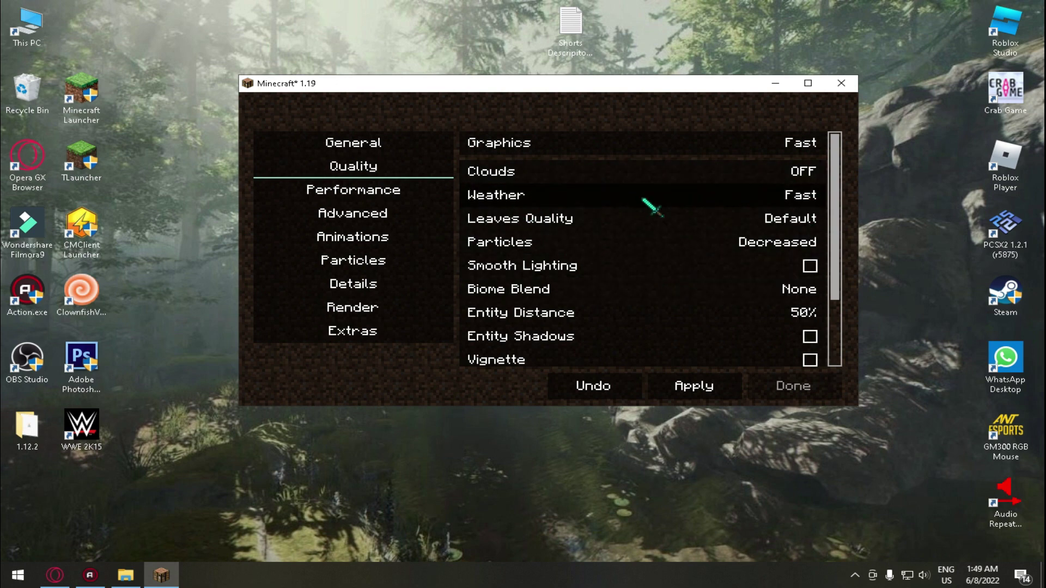
mouse_move(760, 204)
mouse_move(725, 234)
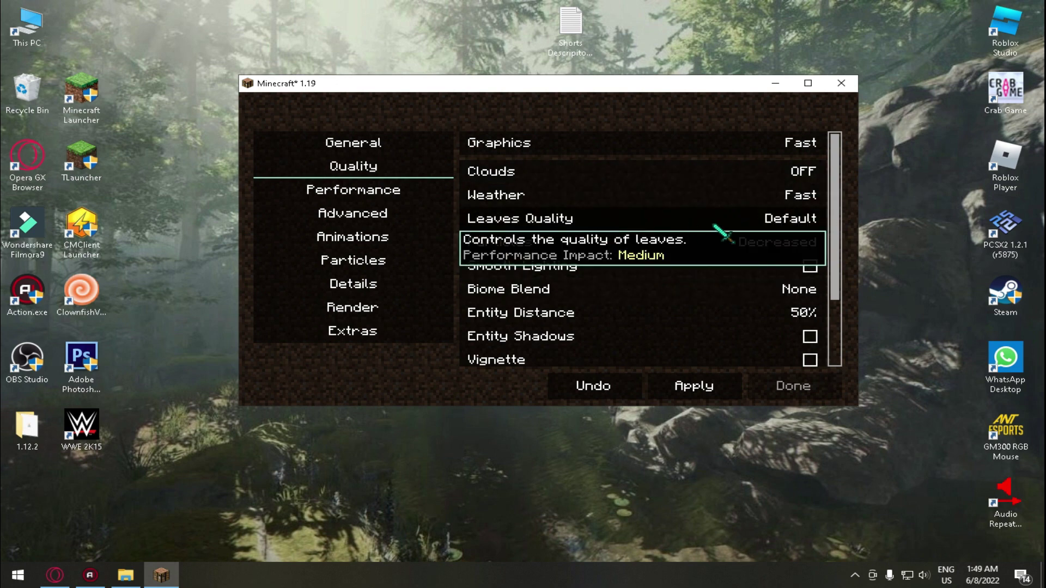
left_click(793, 223)
left_click(793, 223)
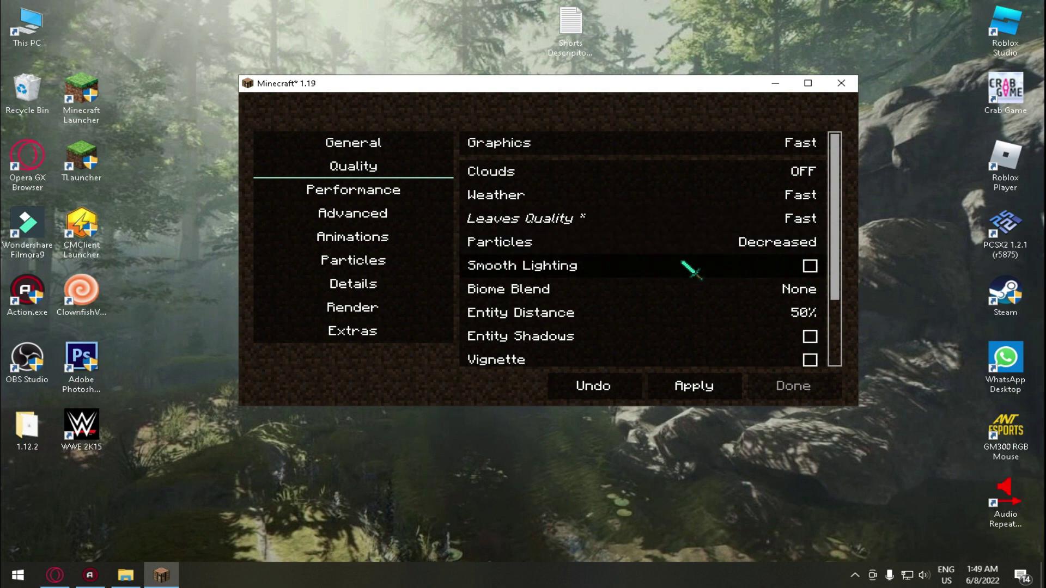
left_click(798, 243)
left_click(804, 244)
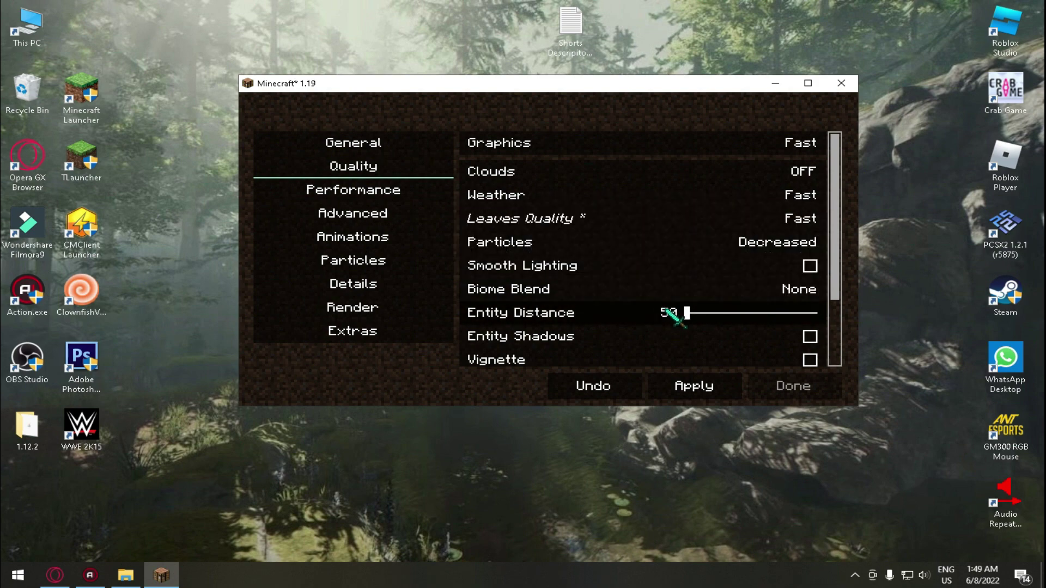
Set FOV Effects to 100% and raise the Distortion Effects strength in the Quality settings.
mouse_move(717, 338)
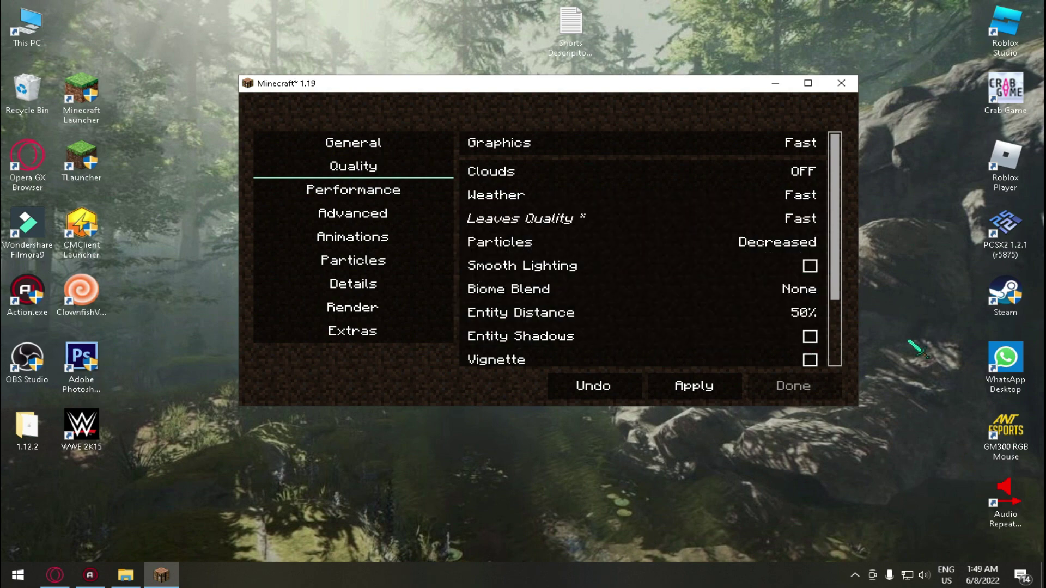
scroll(786, 346, "down", 1)
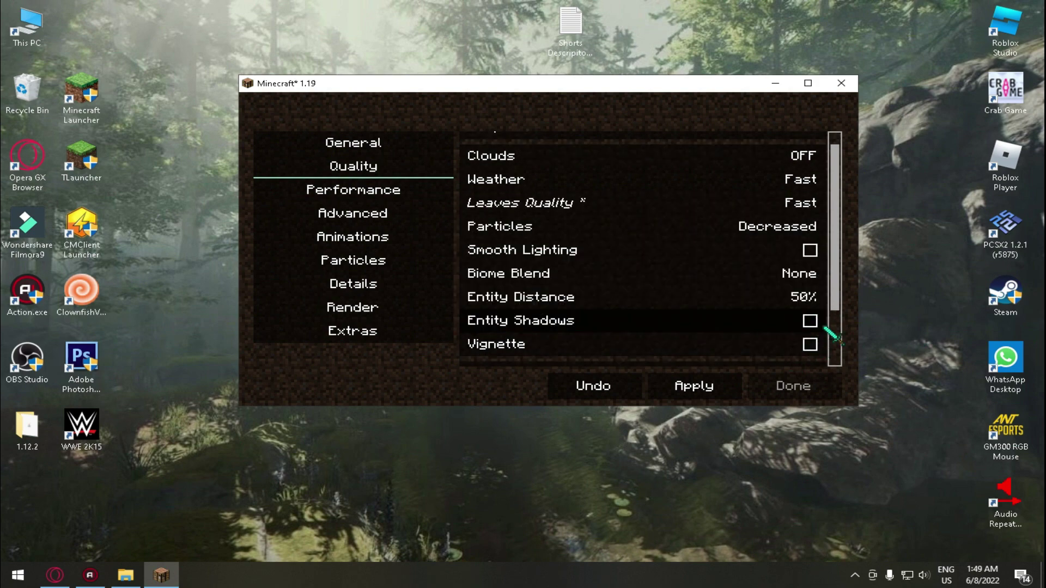
scroll(794, 345, "down", 3)
left_click_drag(770, 338, 818, 326)
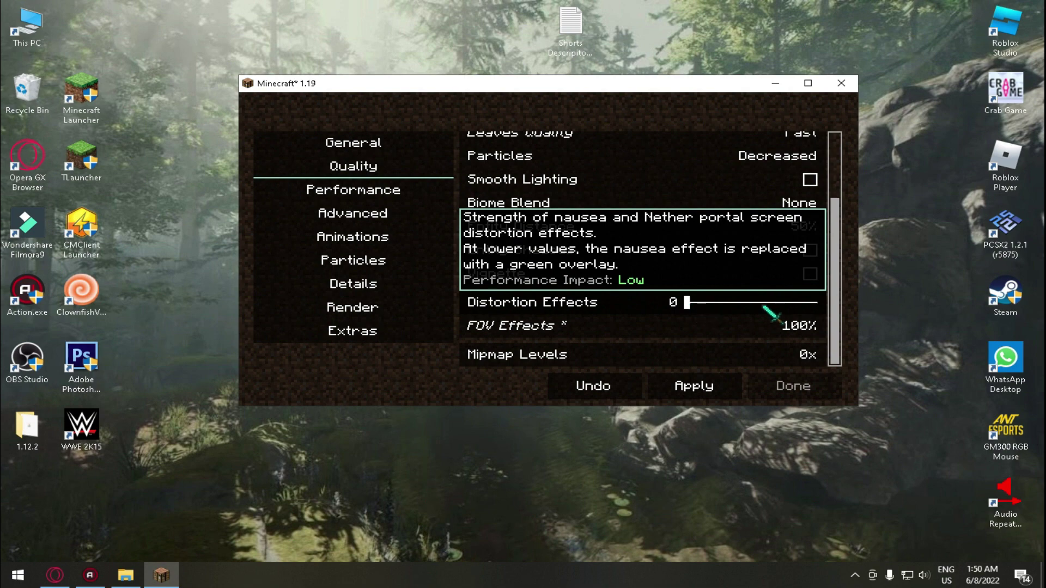
left_click_drag(688, 302, 820, 303)
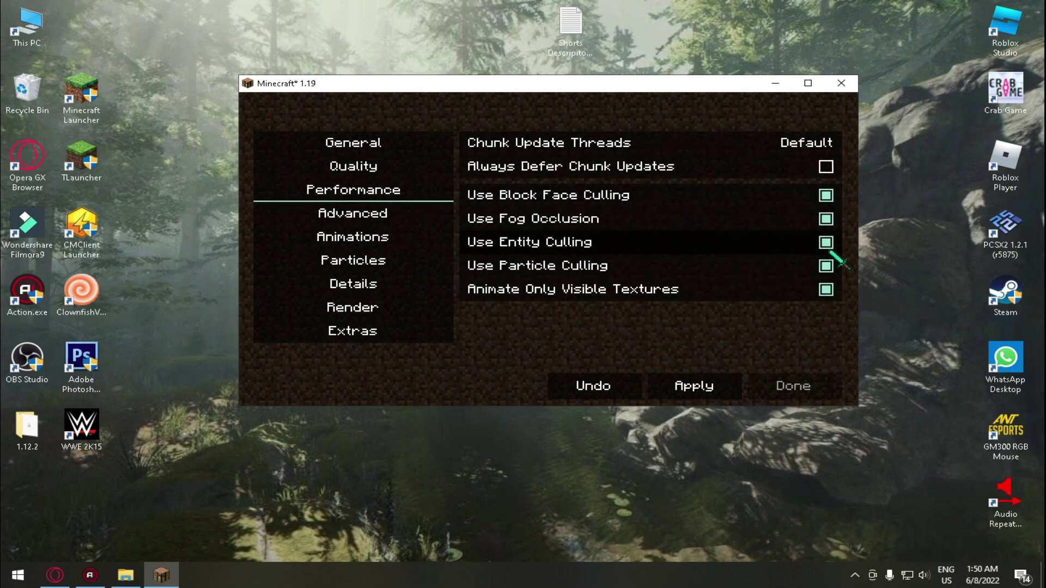
In the Animations settings, turn off Sculk Sensor, Block Animations, Nether Portal, Fire, Lava, Water and the All option.
left_click(364, 218)
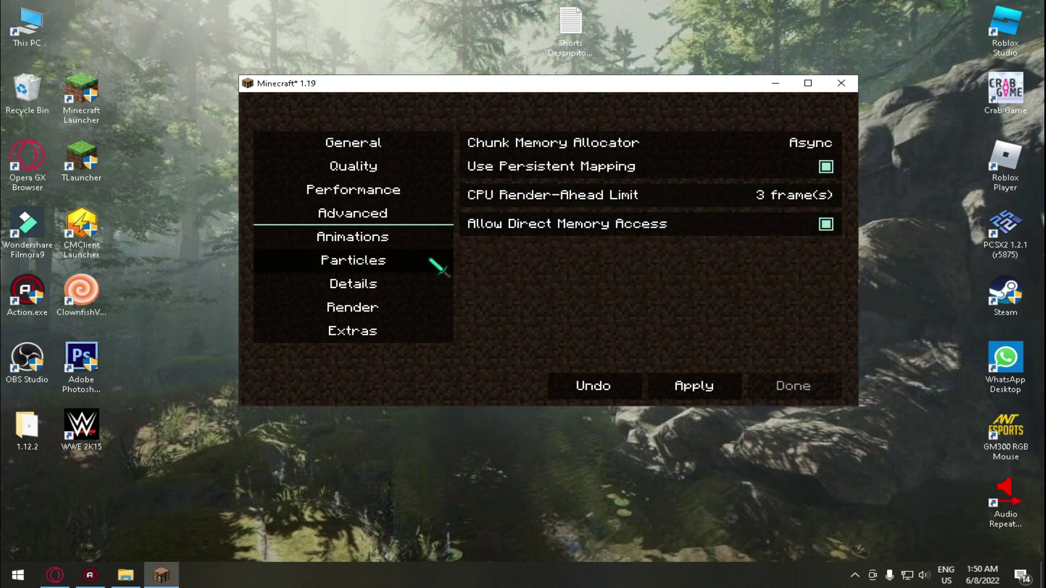
left_click(374, 246)
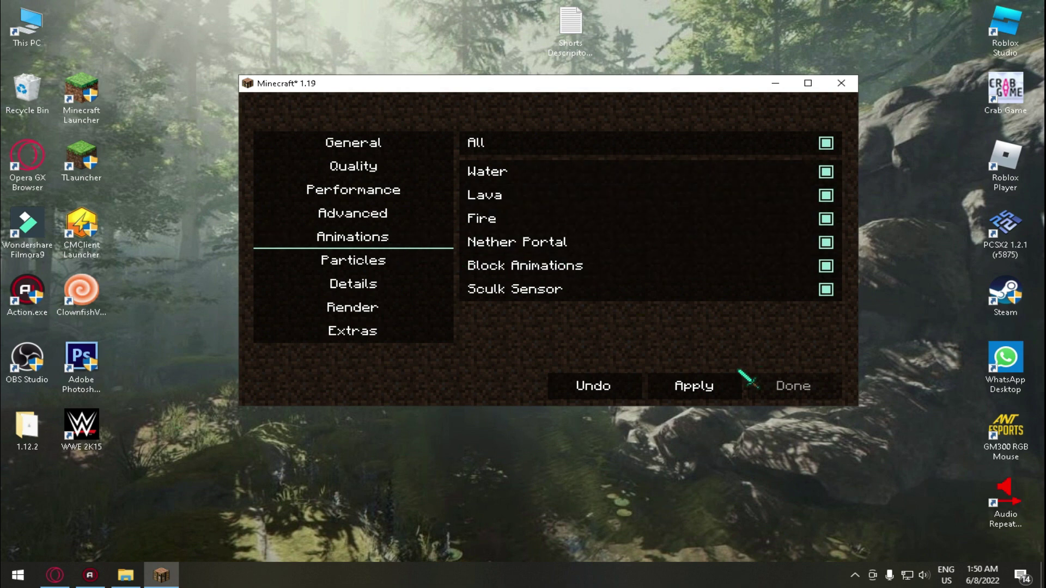
left_click(825, 289)
left_click(825, 266)
left_click(825, 242)
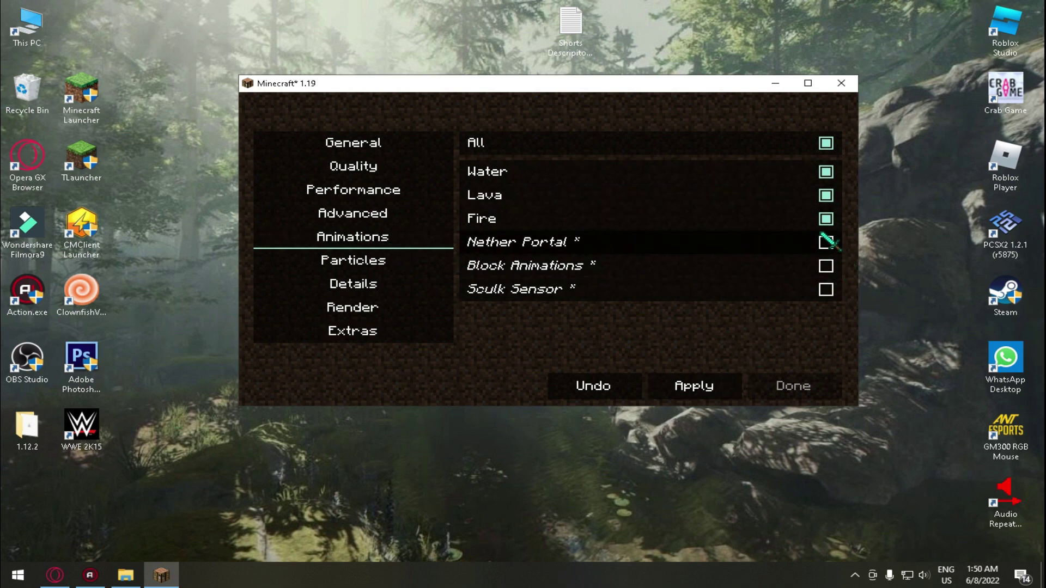
left_click(825, 218)
left_click(825, 196)
left_click(825, 172)
left_click(825, 143)
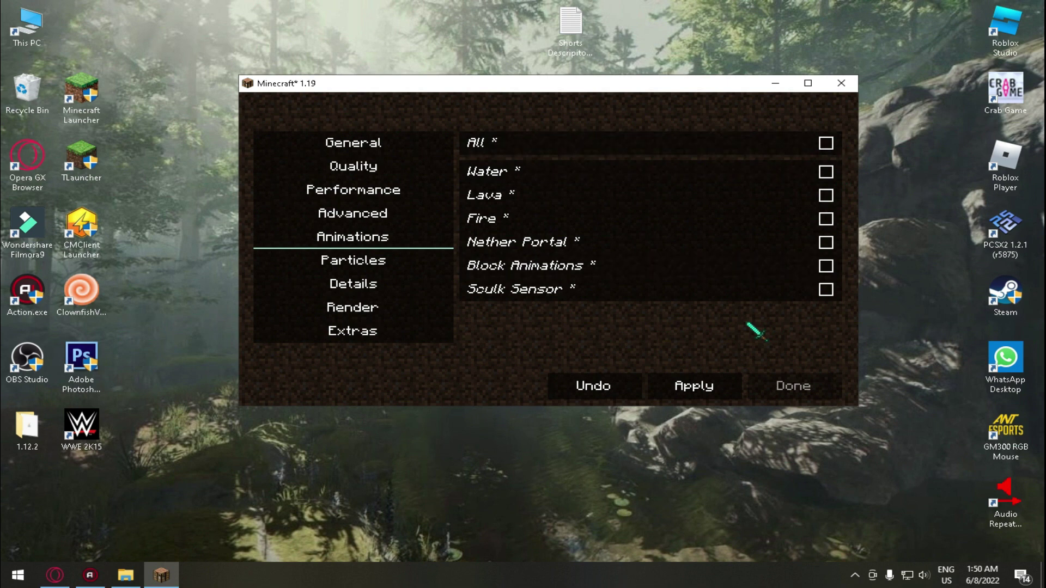
In the Particles settings, turn off Villager, Bubble Column, Potion, Smoke, Water and the All option, and review the remaining entries.
left_click(406, 261)
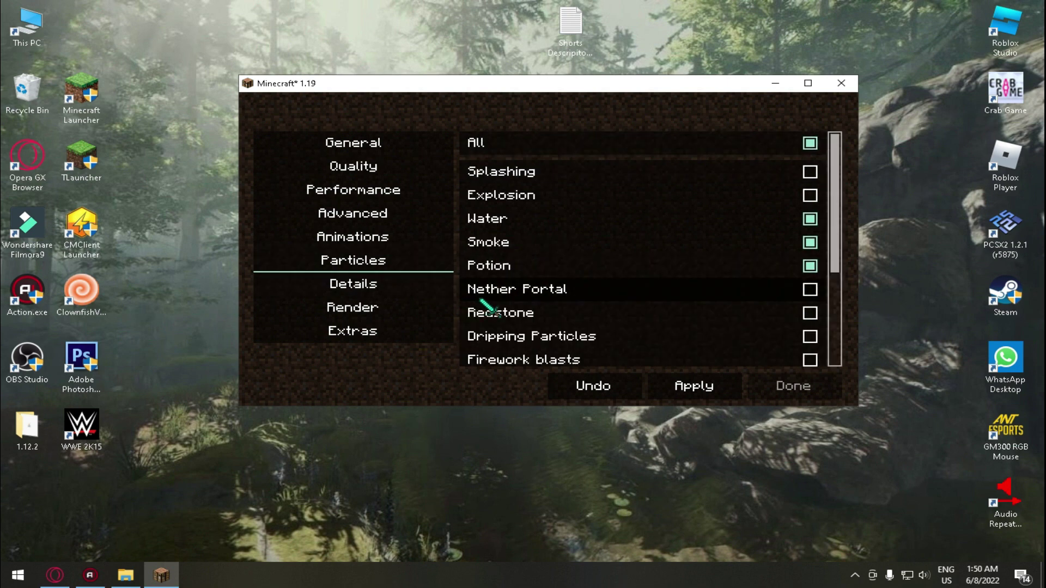
scroll(572, 280, "down", 3)
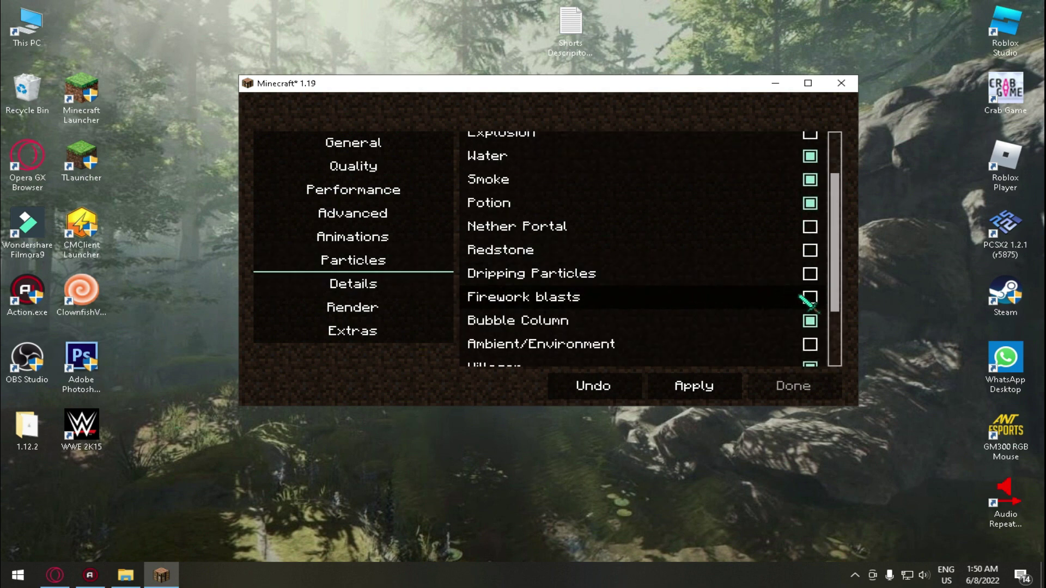
scroll(805, 299, "down", 2)
scroll(809, 304, "down", 2)
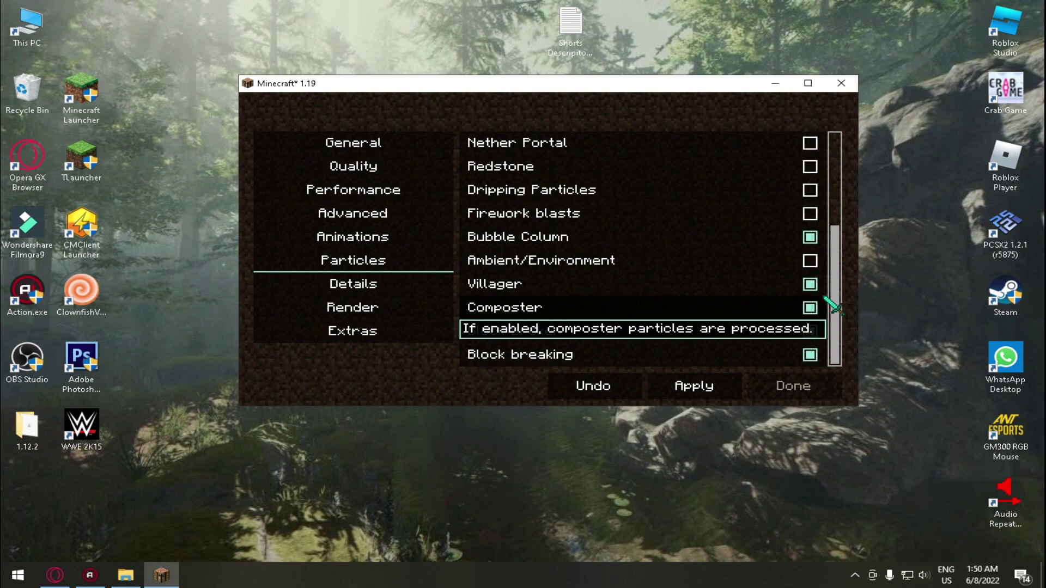
left_click(815, 285)
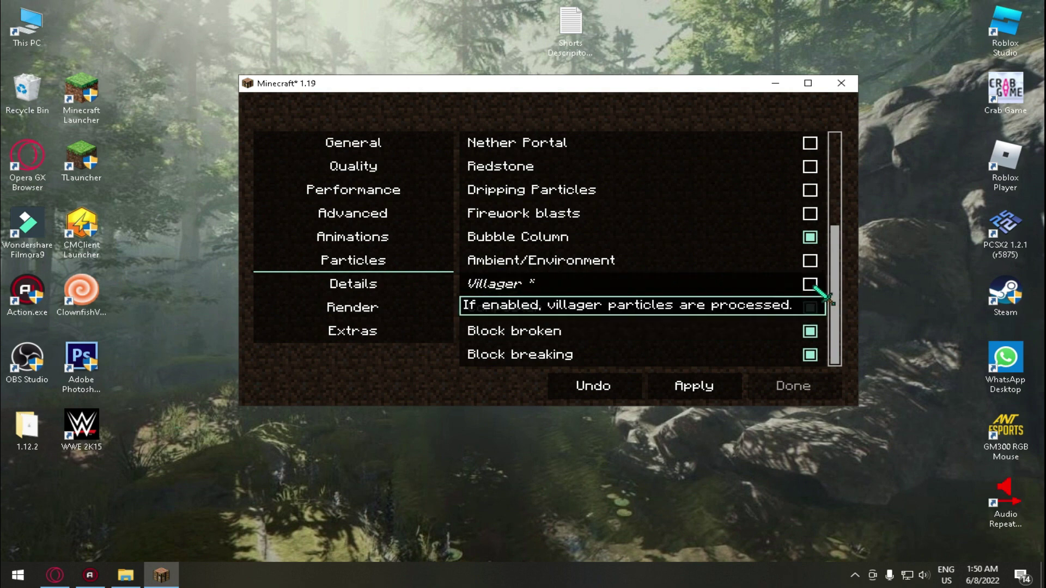
left_click(815, 245)
scroll(812, 234, "up", 4)
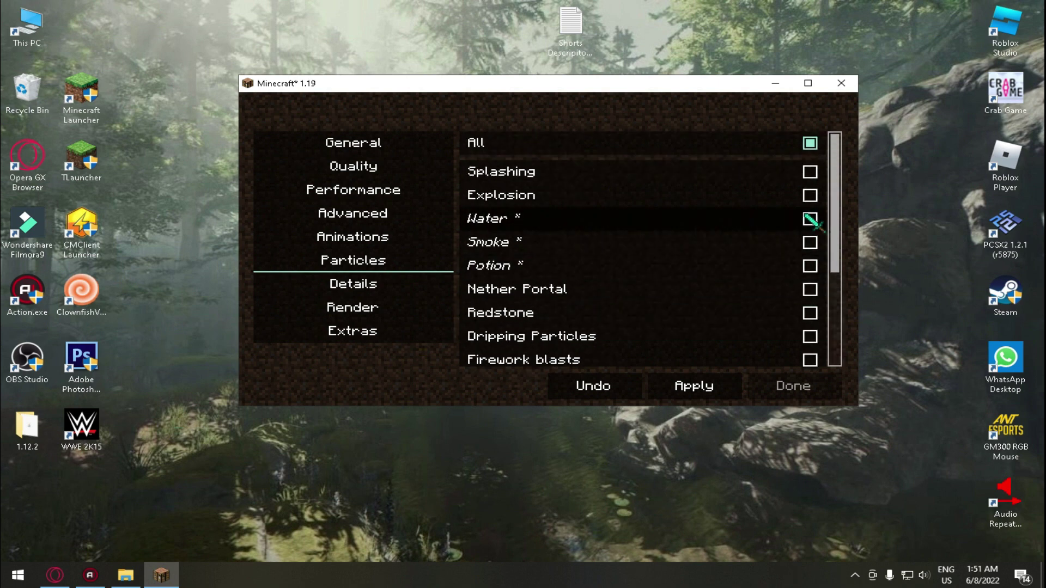
left_click(811, 143)
scroll(810, 164, "down", 3)
left_click_drag(834, 257, 836, 357)
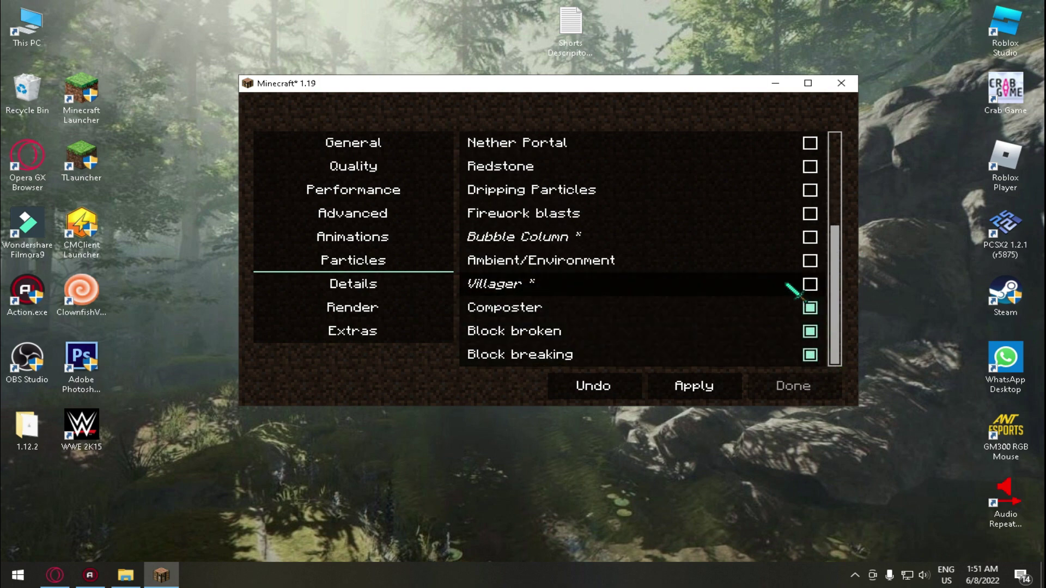
In the Details settings, turn off Sky and Stars while keeping Weather enabled.
left_click(353, 285)
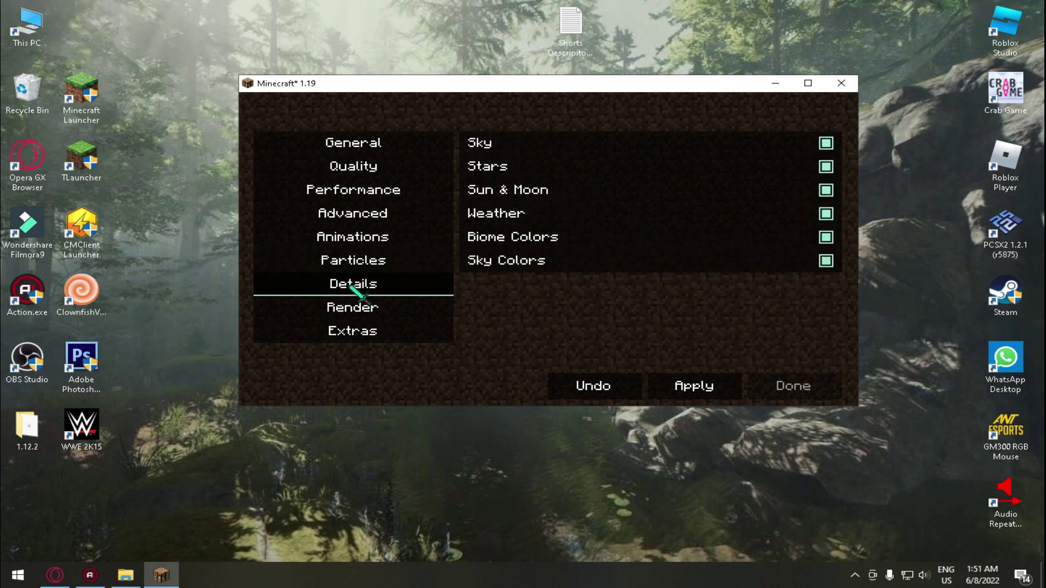
left_click(836, 141)
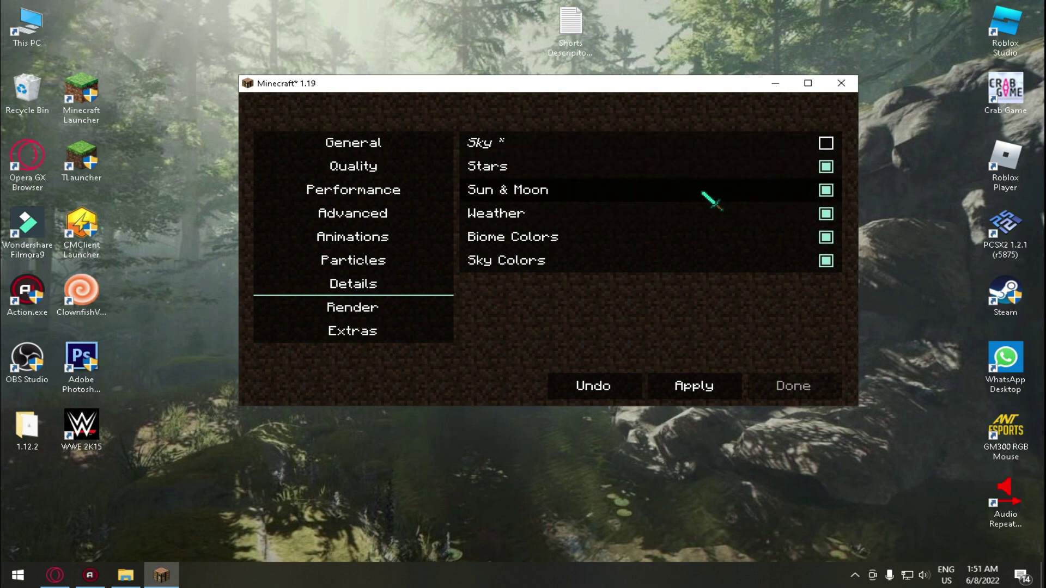
left_click(750, 172)
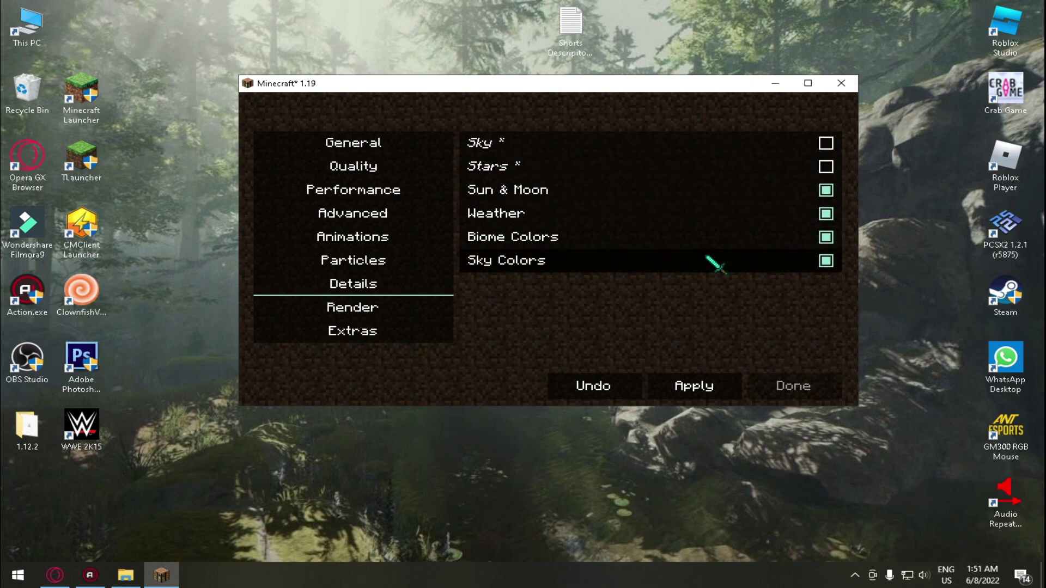
left_click(722, 216)
left_click(703, 217)
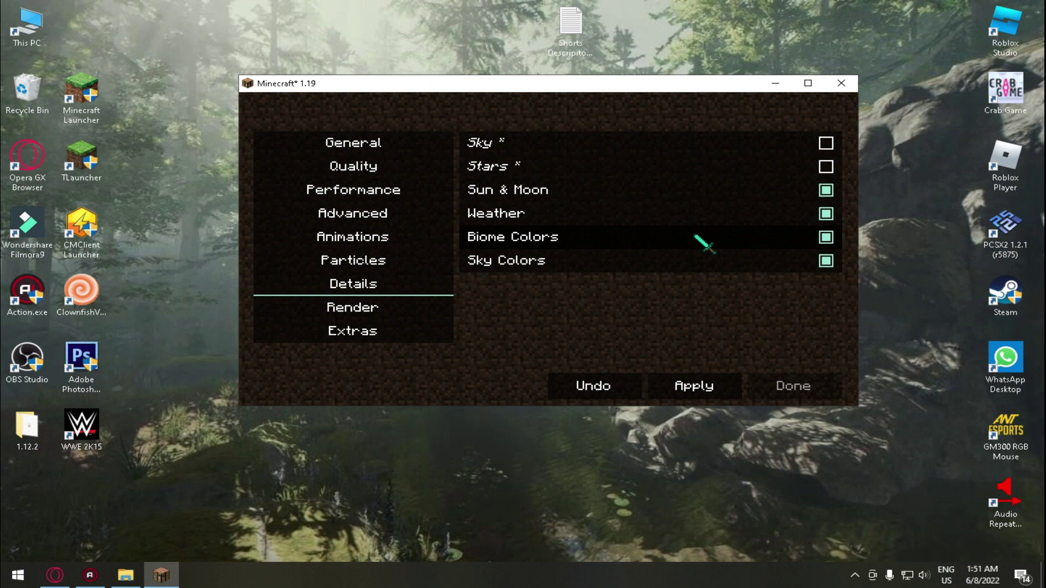
In the Render settings, set Fog to OFF and disable Painting and Item Frame rendering.
left_click(611, 264)
scroll(631, 273, "down", 1)
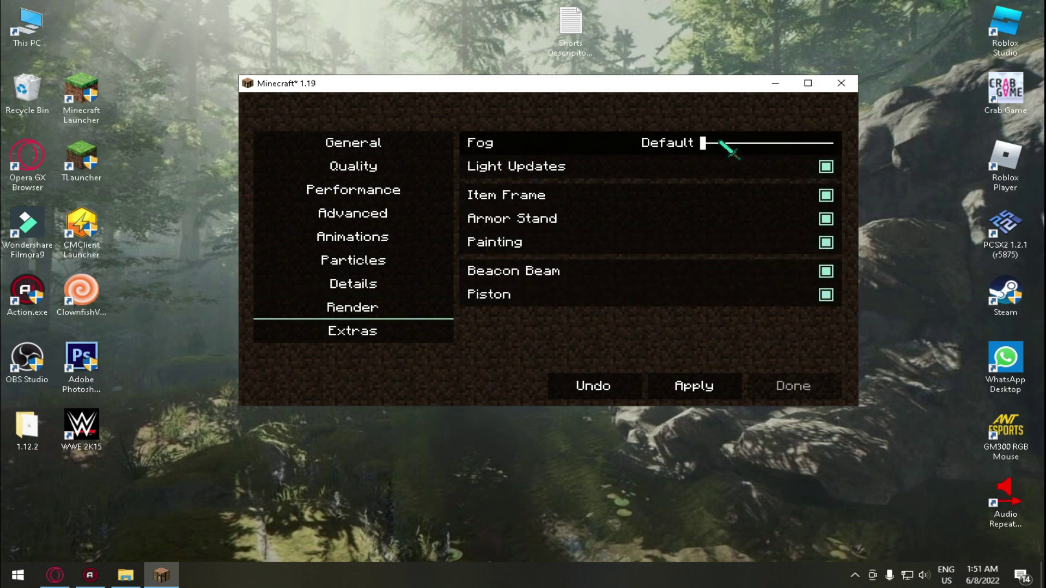
left_click_drag(705, 145, 855, 163)
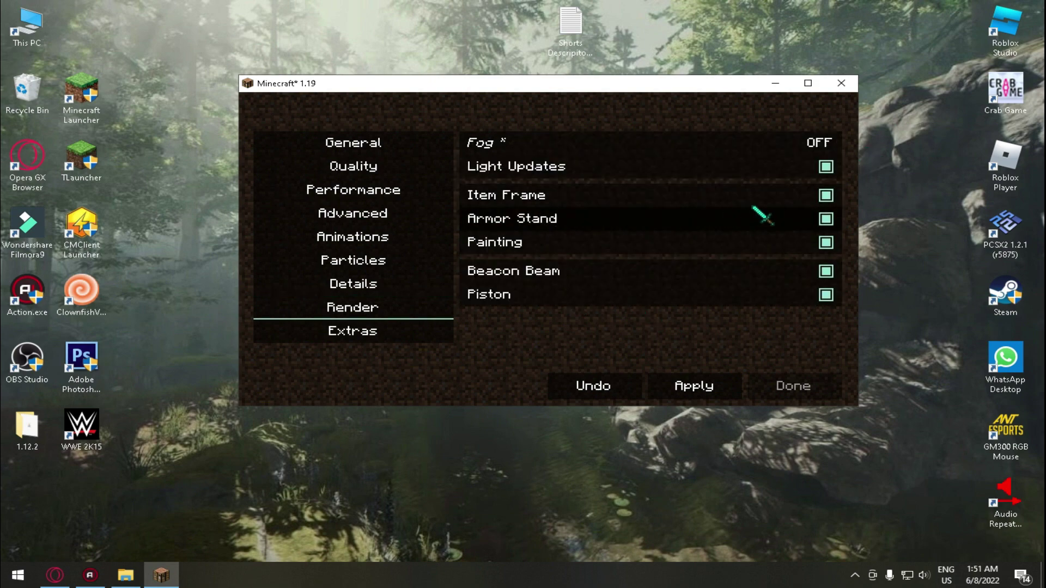
left_click(826, 242)
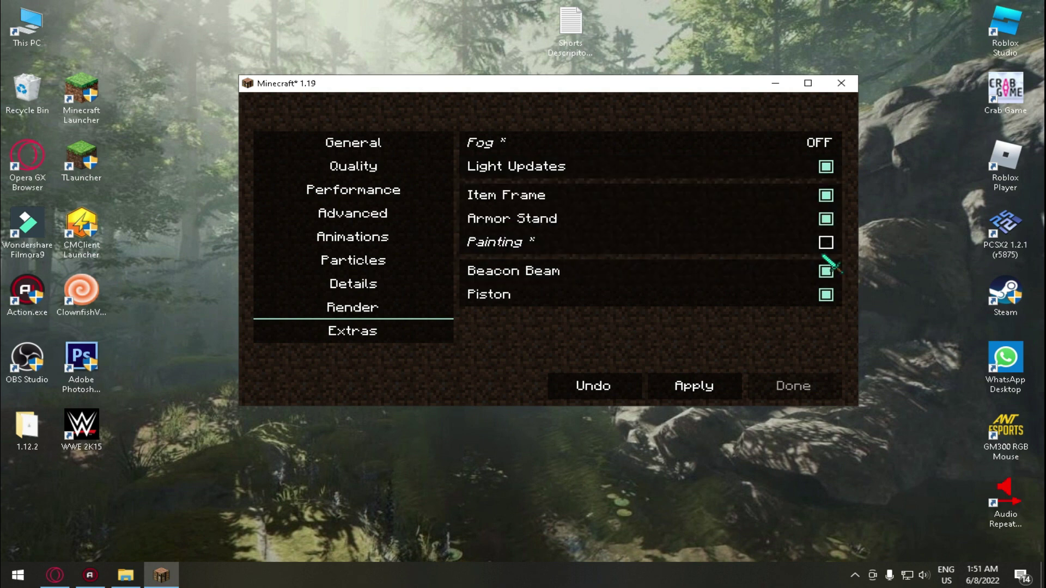
left_click(826, 195)
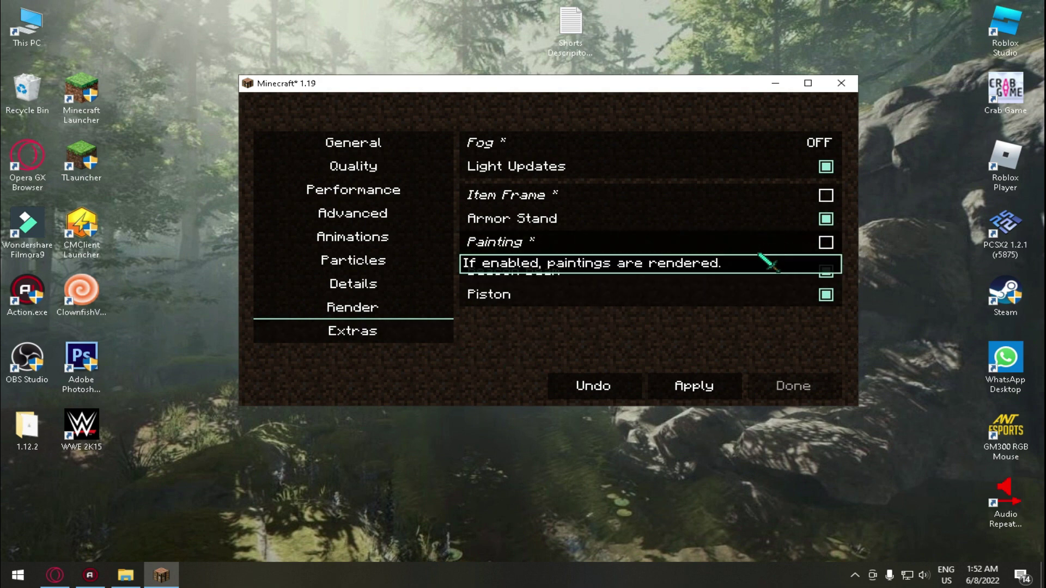
Turn off Show FPS Extended in the Extras settings and apply all the changed video settings.
left_click(439, 327)
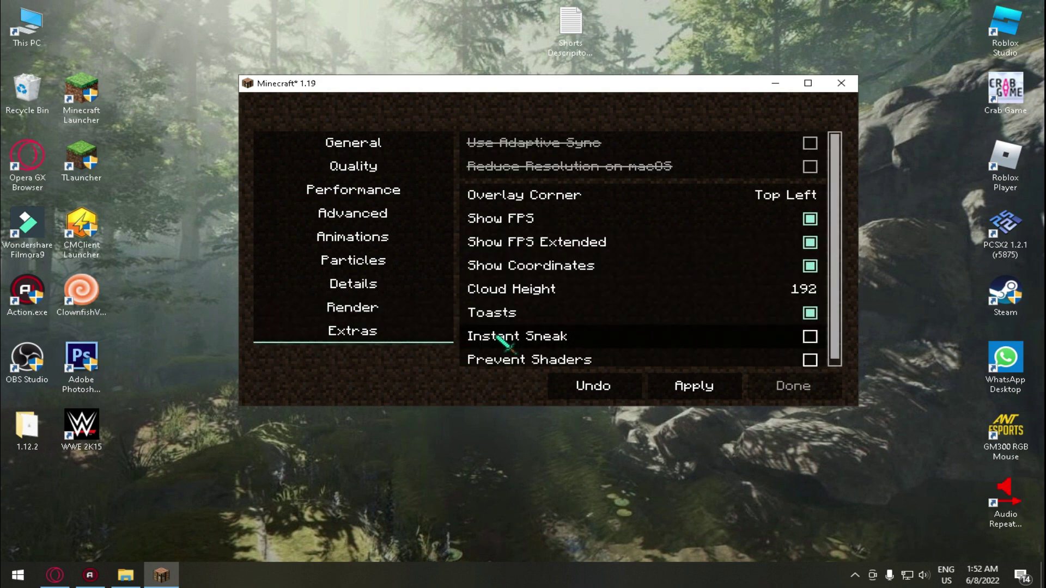
scroll(714, 301, "down", 1)
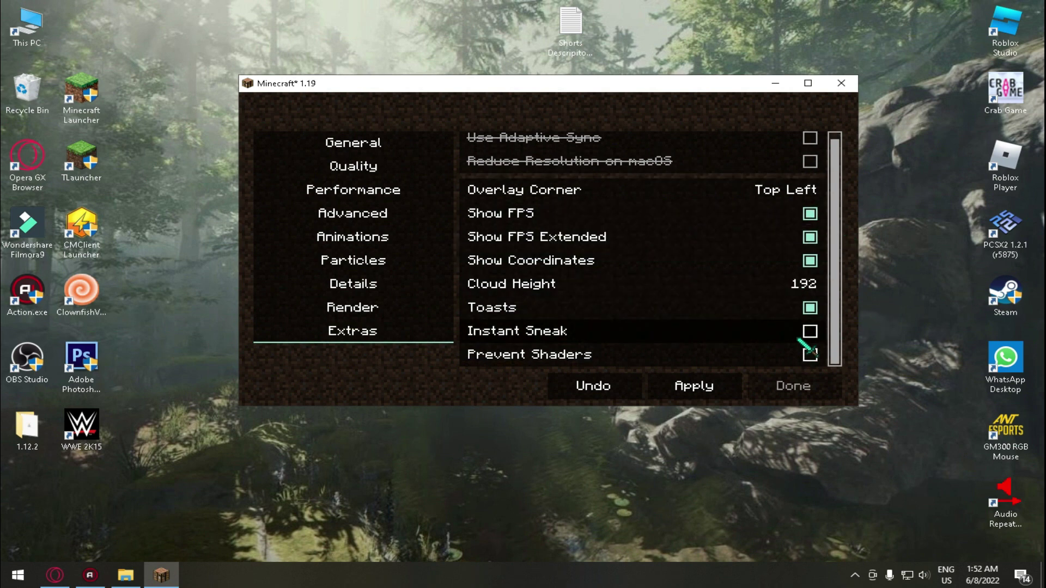
scroll(797, 340, "up", 1)
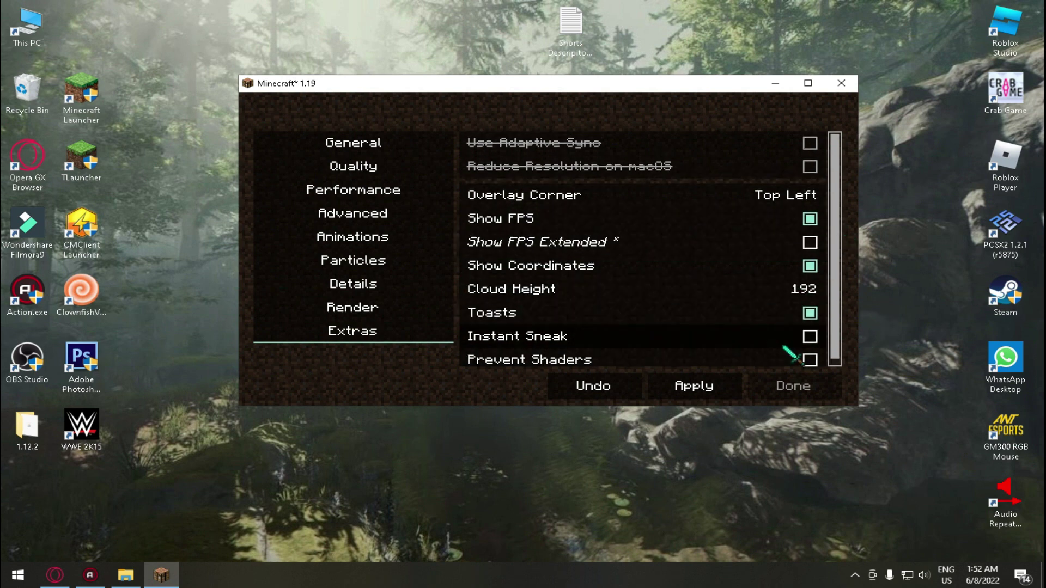
left_click(706, 388)
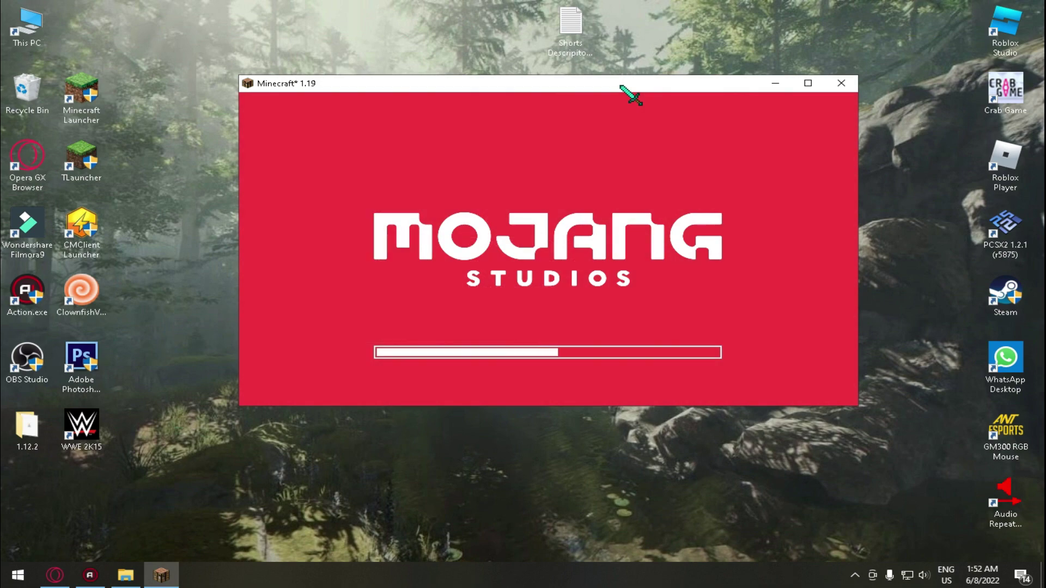